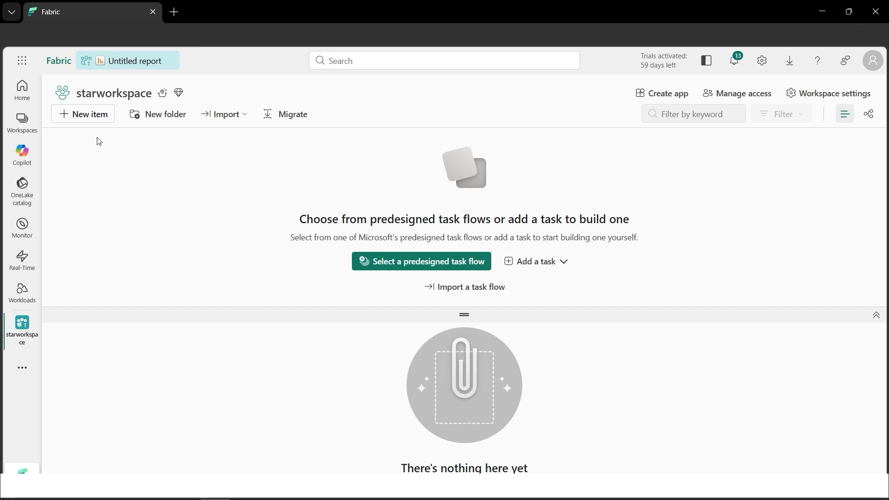
# Create a new lakehouse named starschemalakehouse in starworkspace with lakehouse schemas enabled
pyautogui.click(89, 120)
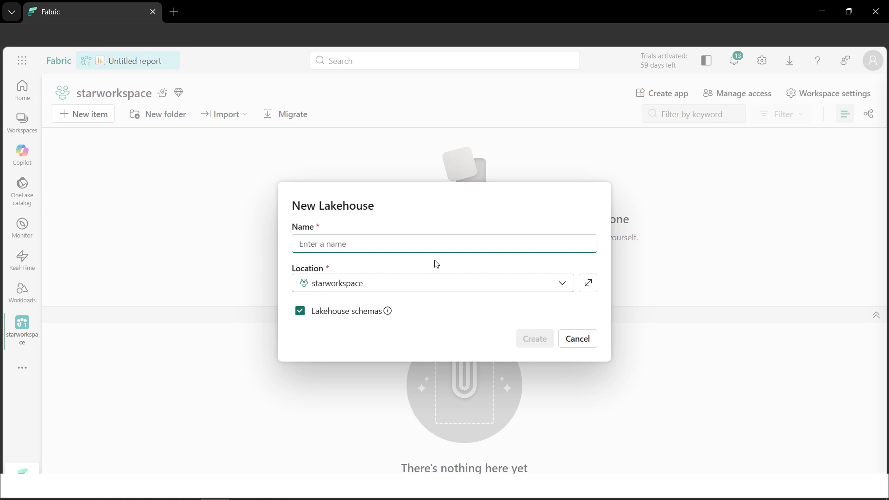
pyautogui.write('starschemalakehouse')
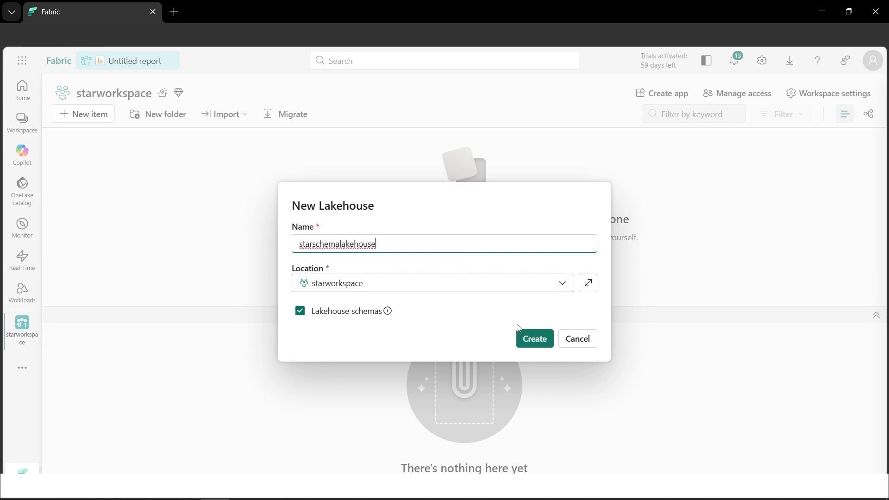
pyautogui.click(537, 341)
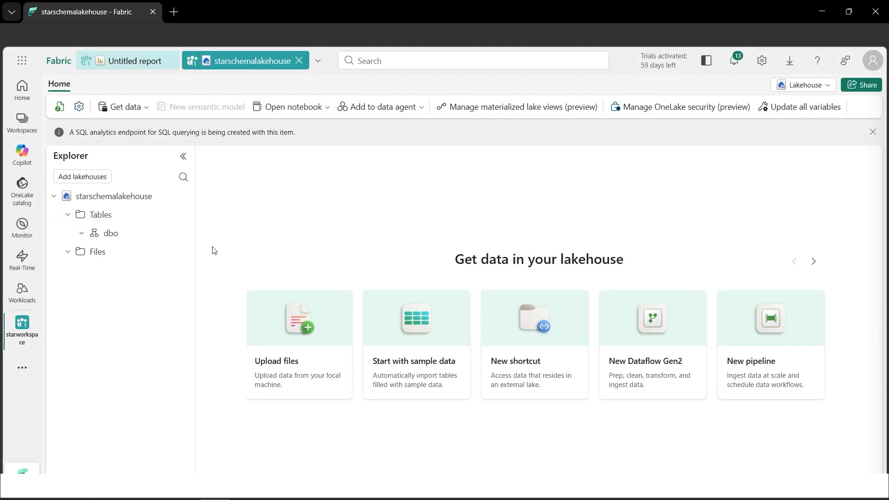
# Upload Customers.csv, Dates.csv, Products.csv and Sales.csv from the local computer into the lakehouse's Files folder
pyautogui.moveTo(149, 260)
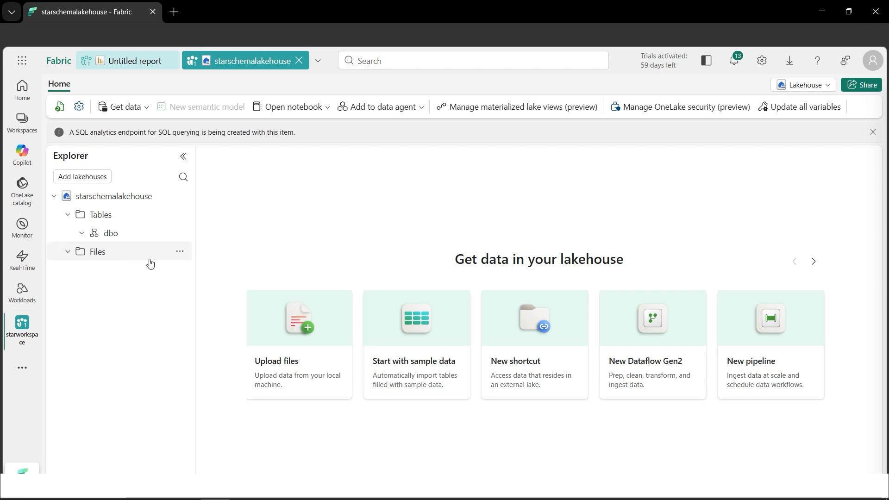
pyautogui.click(180, 252)
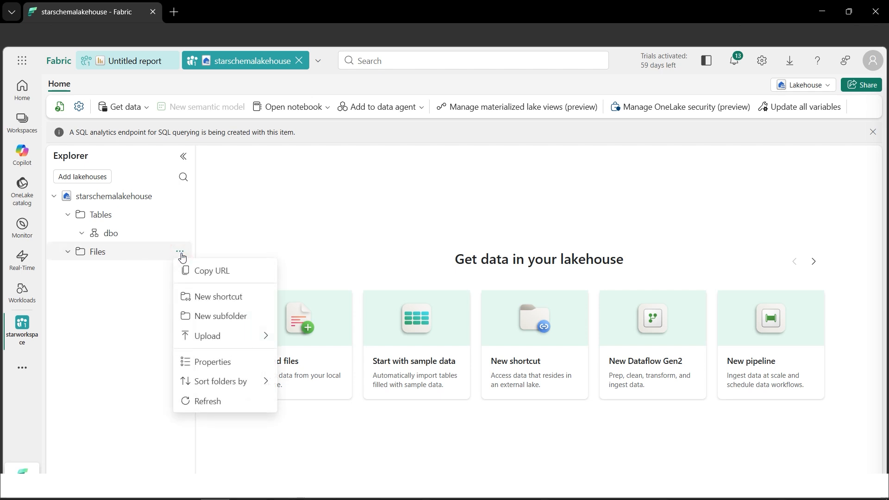
pyautogui.moveTo(200, 337)
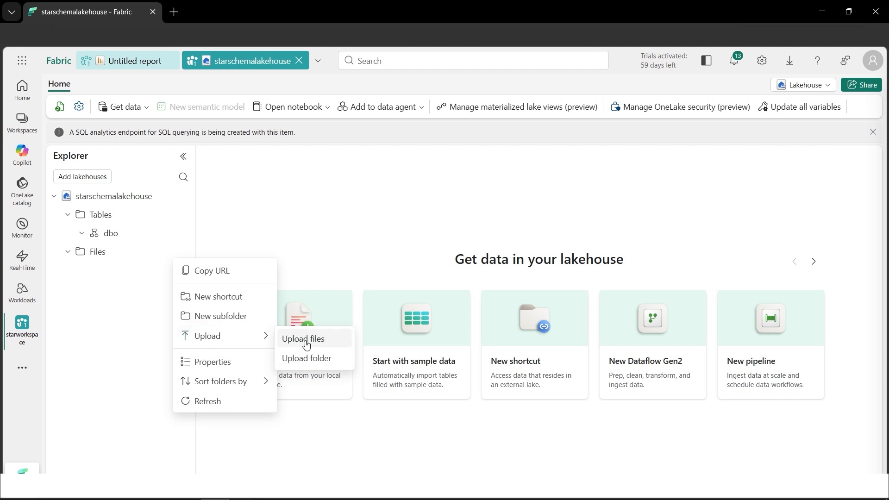
pyautogui.click(304, 340)
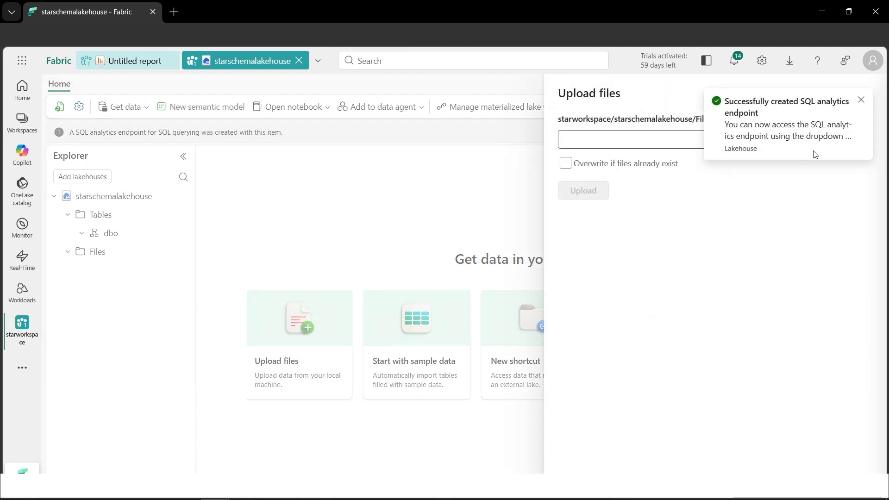
pyautogui.click(862, 101)
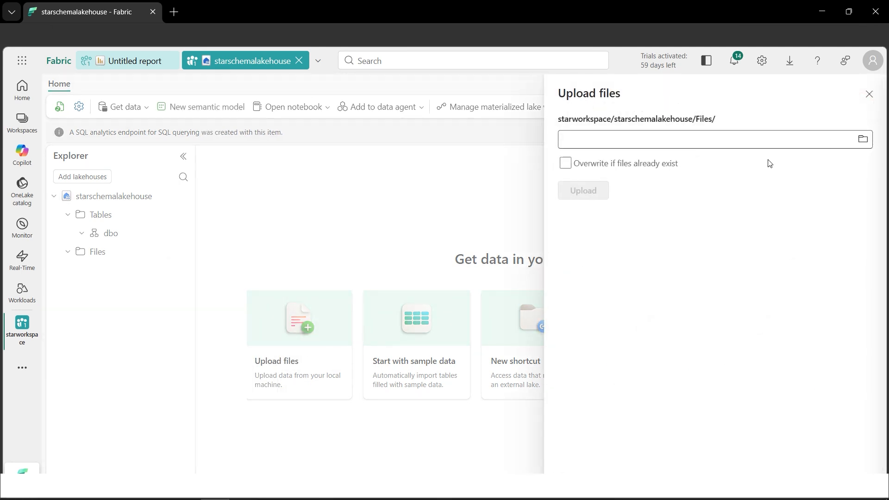
pyautogui.click(864, 140)
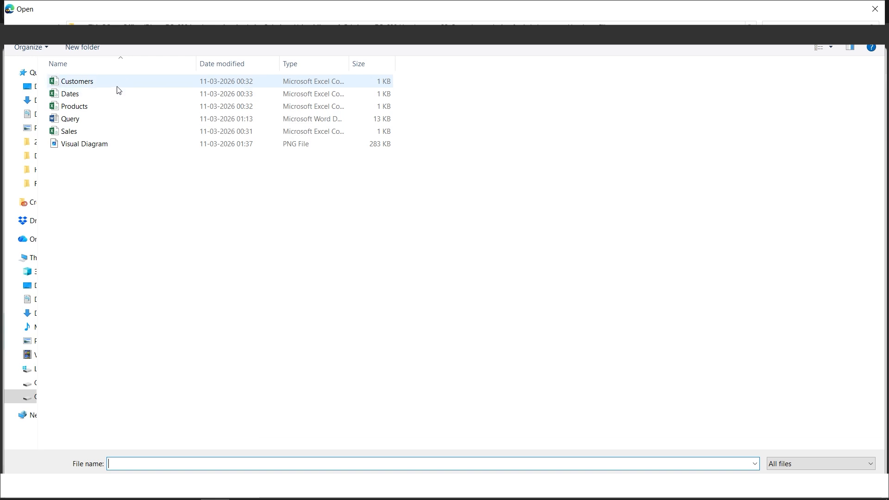
pyautogui.moveTo(421, 87); pyautogui.dragTo(324, 112)
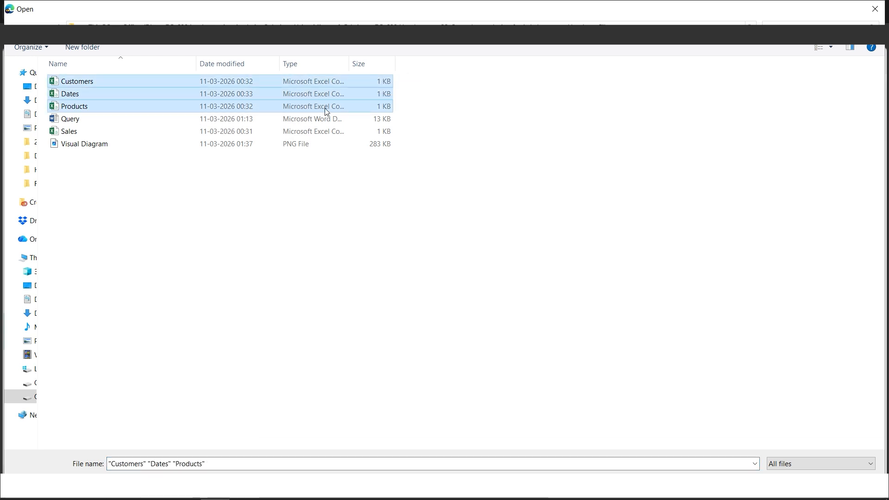
pyautogui.keyDown('ctrl'); pyautogui.click(116, 134); pyautogui.keyUp('ctrl')
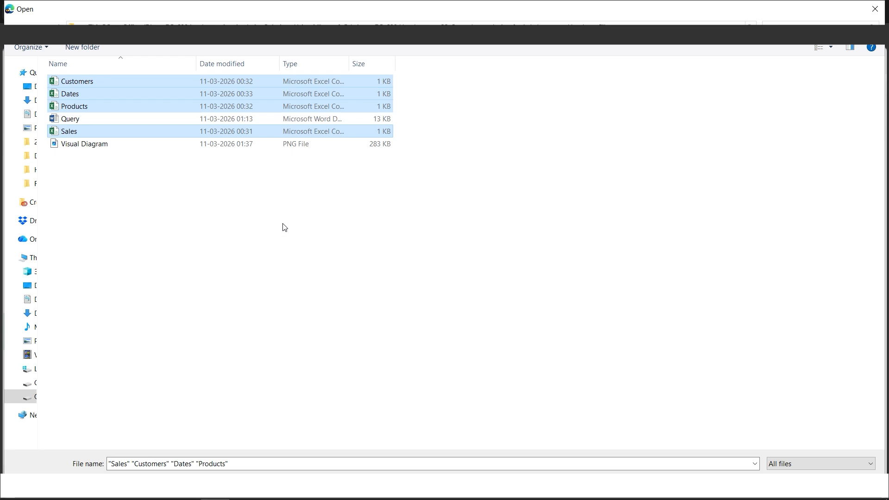
pyautogui.click(788, 482)
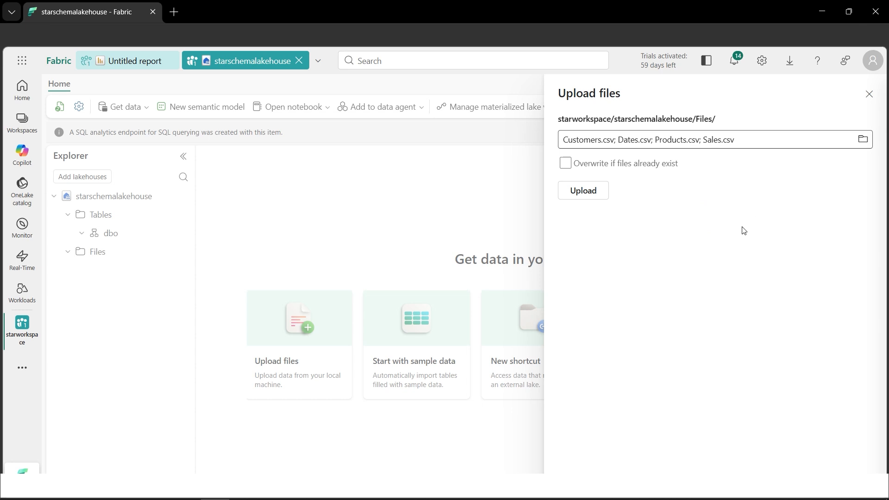
pyautogui.click(593, 196)
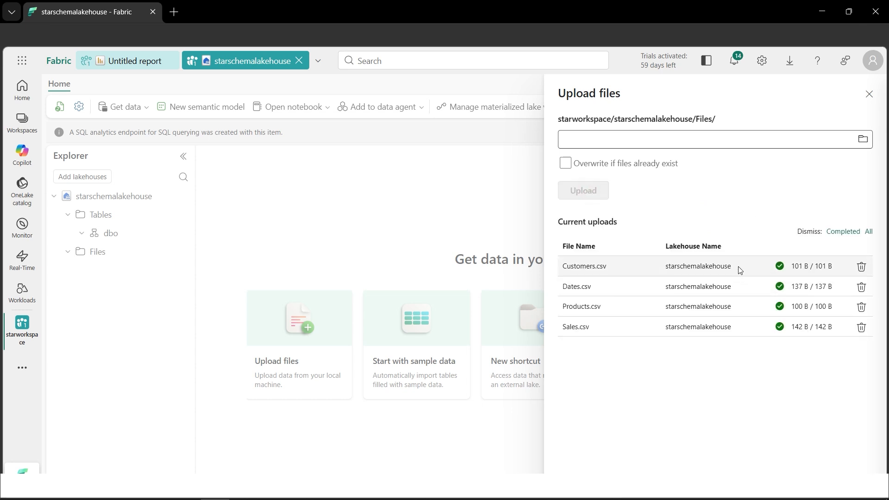
pyautogui.click(869, 93)
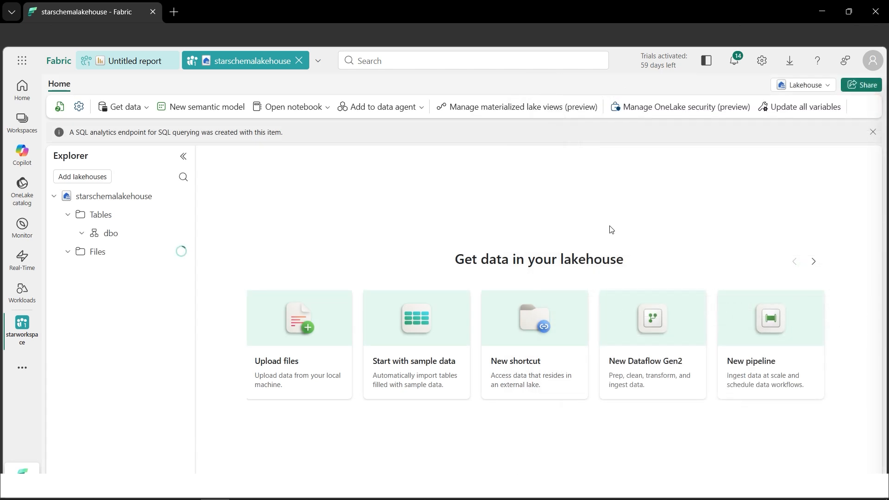
# Show the contents of the Files folder and start loading Customers.csv into a new table
pyautogui.click(34, 37)
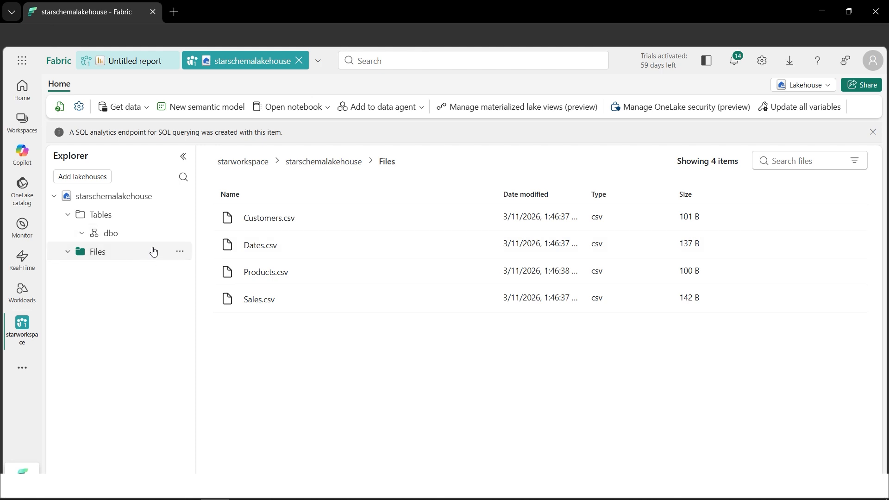
pyautogui.click(82, 233)
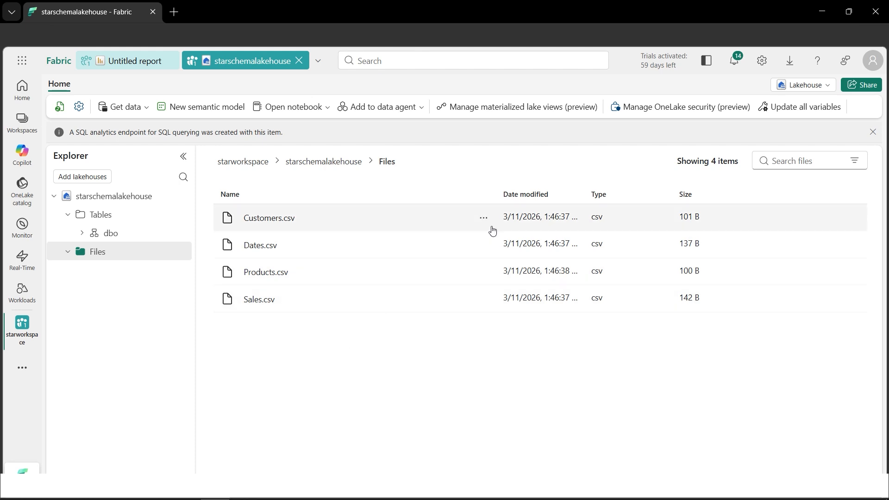
pyautogui.click(483, 219)
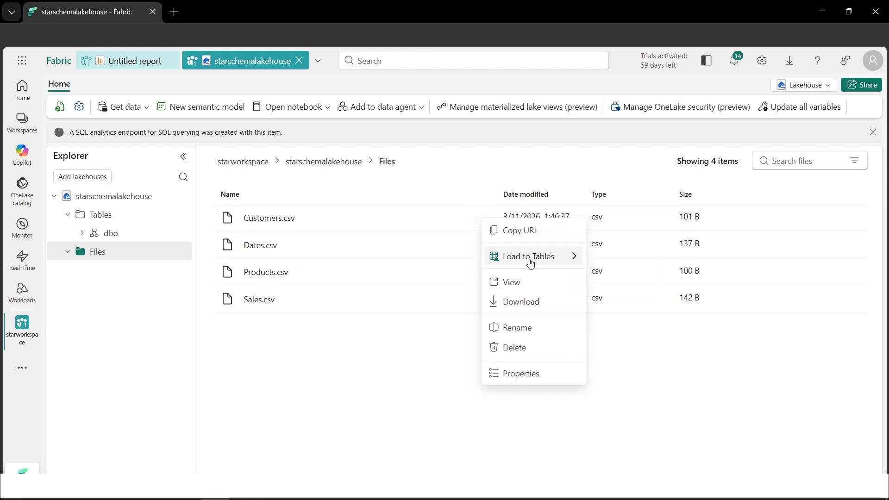
pyautogui.click(531, 263)
pyautogui.click(602, 260)
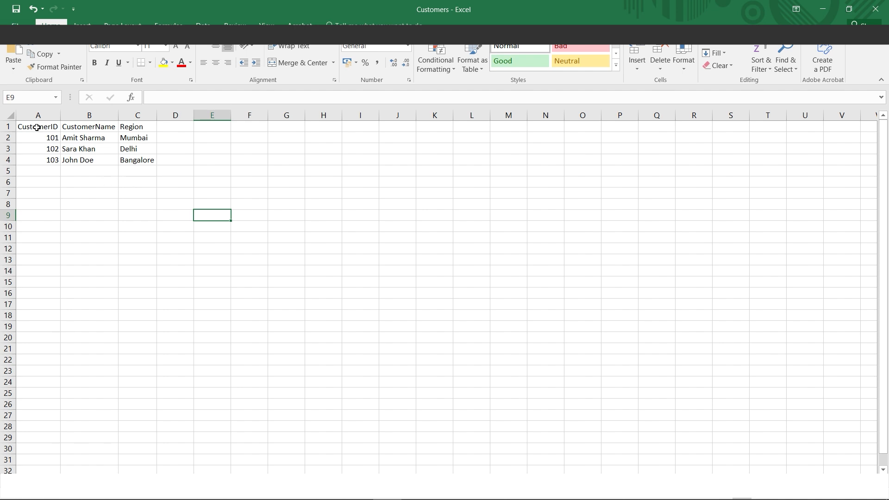
# Review the header and data rows of the Customers file in Excel, and load it in Fabric as dbo table customers, using headers for column names
pyautogui.moveTo(37, 127); pyautogui.dragTo(123, 130)
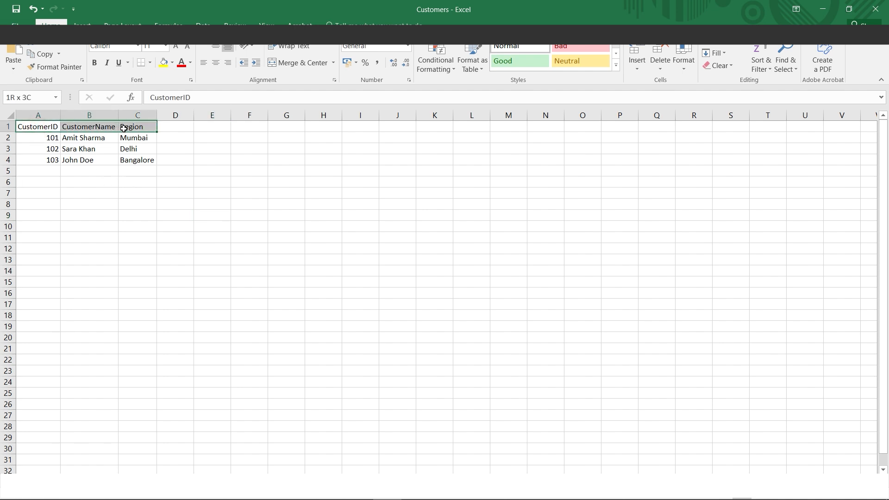
pyautogui.click(72, 170)
pyautogui.moveTo(55, 139); pyautogui.dragTo(123, 167)
pyautogui.click(147, 213)
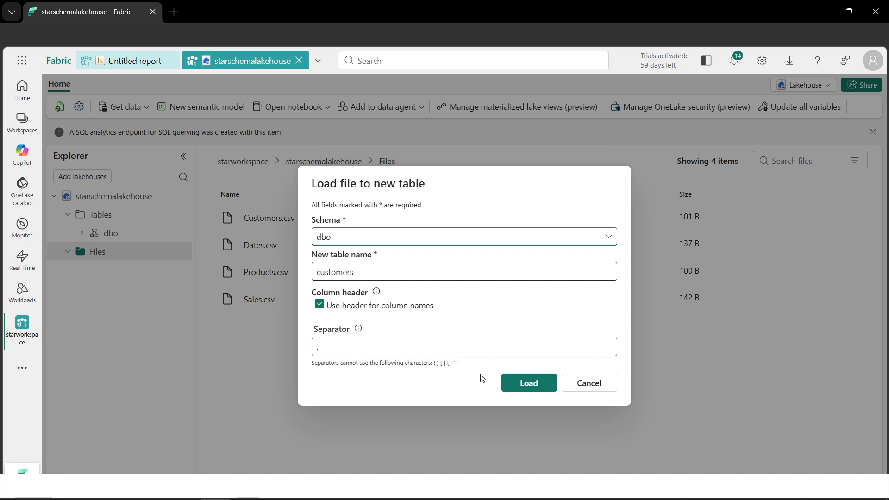
pyautogui.click(531, 384)
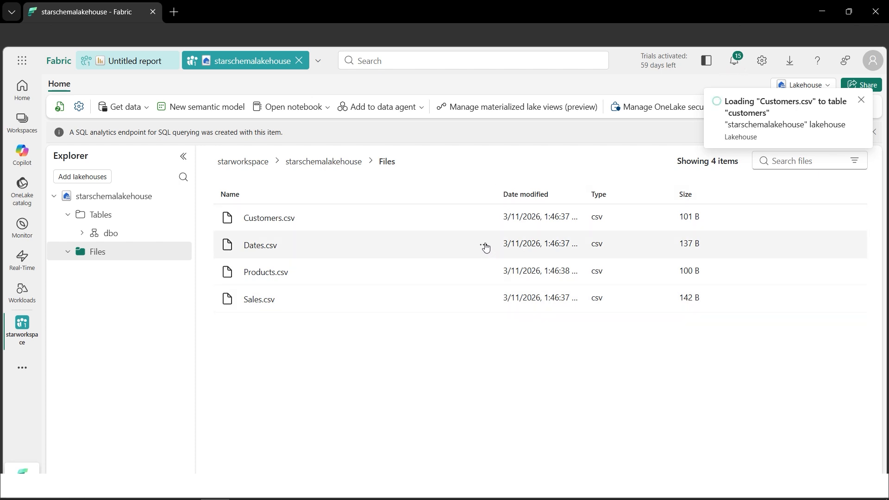
# Load Dates.csv into a new table named dates in the dbo schema, using the header for column names and a comma separator
pyautogui.click(484, 247)
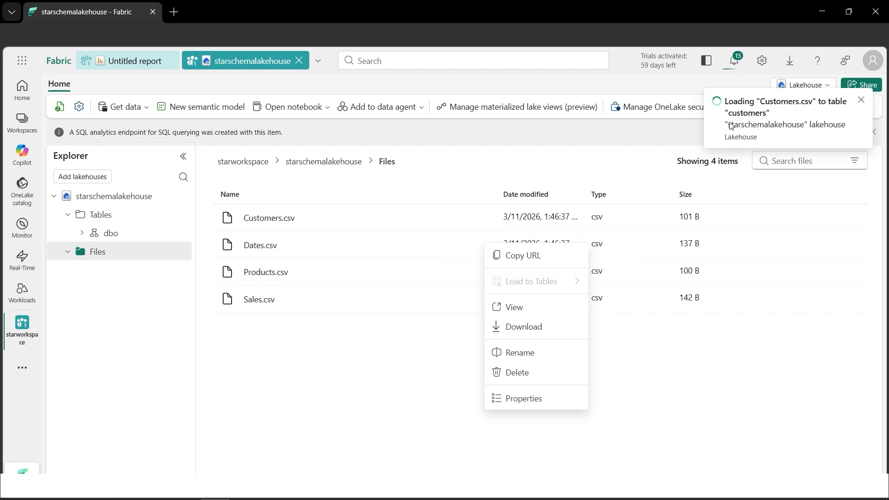
pyautogui.click(697, 353)
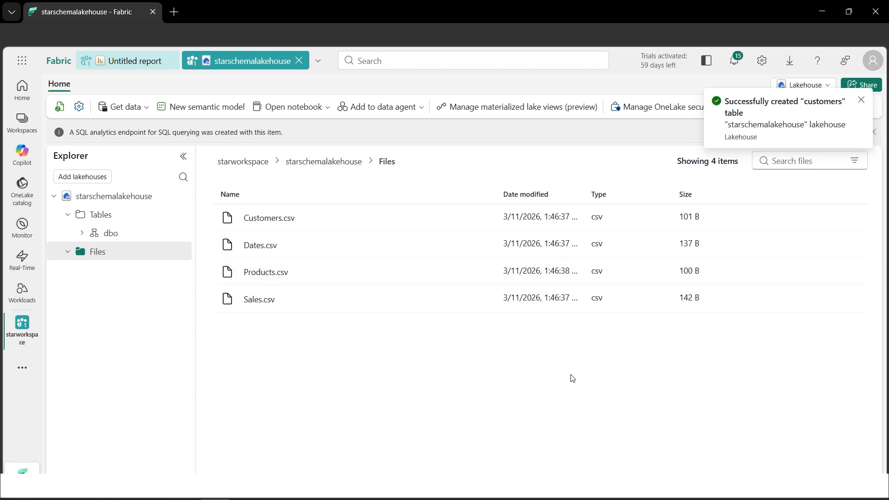
pyautogui.click(488, 248)
pyautogui.moveTo(535, 295)
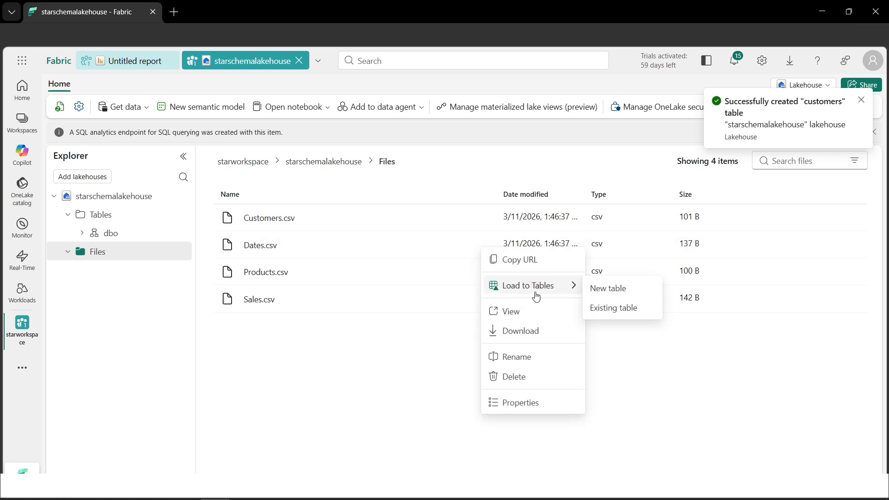
pyautogui.click(618, 289)
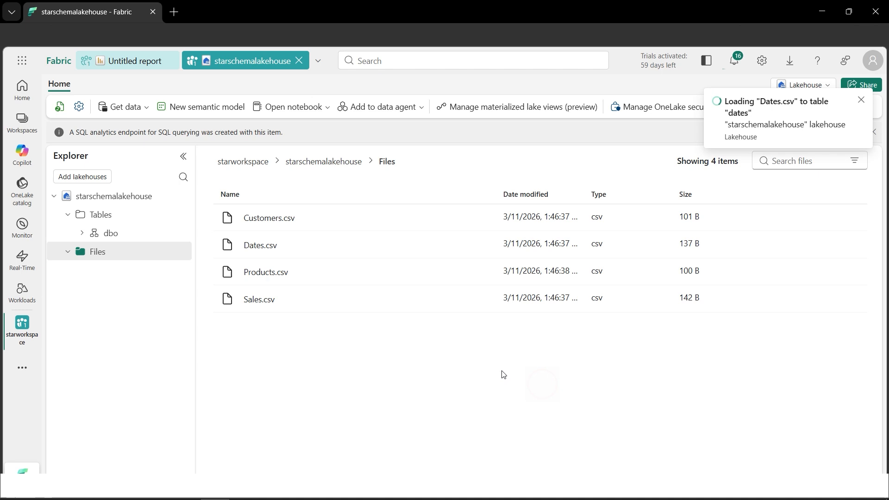
pyautogui.click(541, 384)
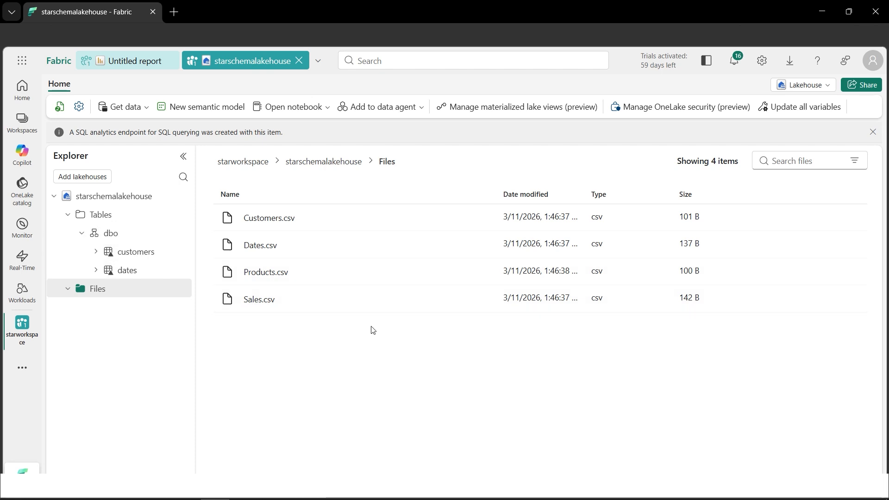
# Load Products.csv into a new table named products in the dbo schema, using the header for column names and a comma separator
pyautogui.click(483, 274)
pyautogui.click(540, 317)
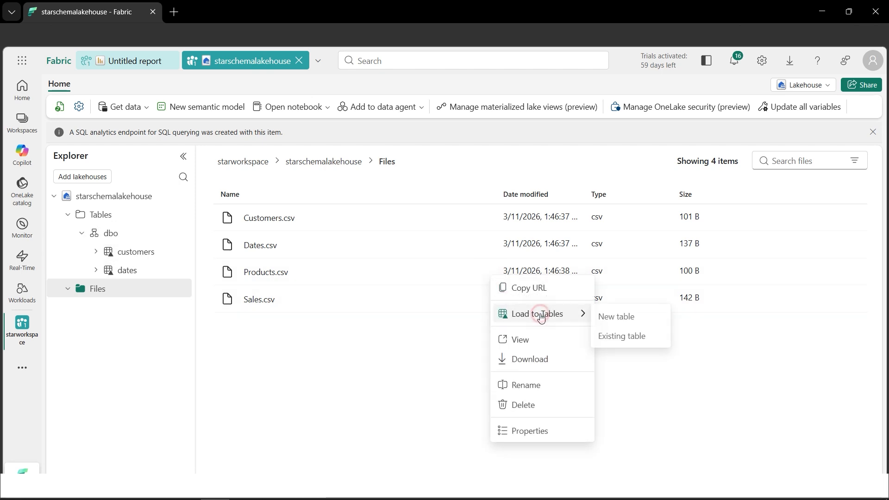
pyautogui.click(611, 318)
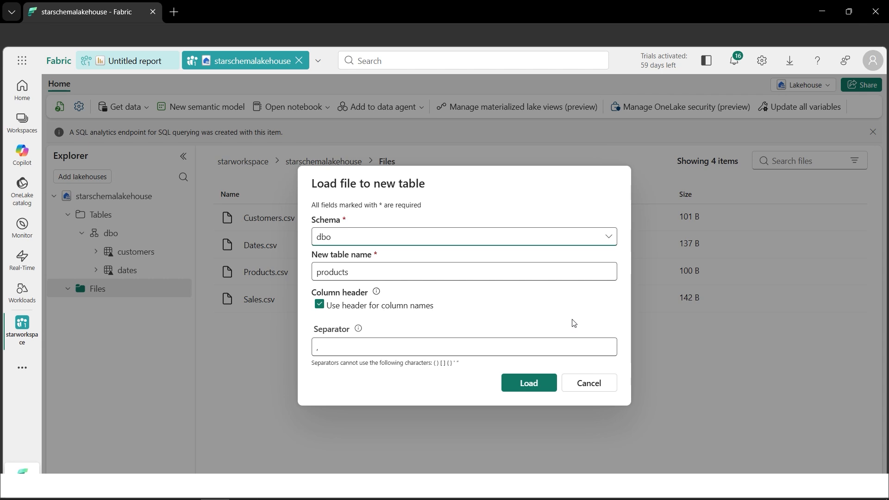
pyautogui.click(531, 383)
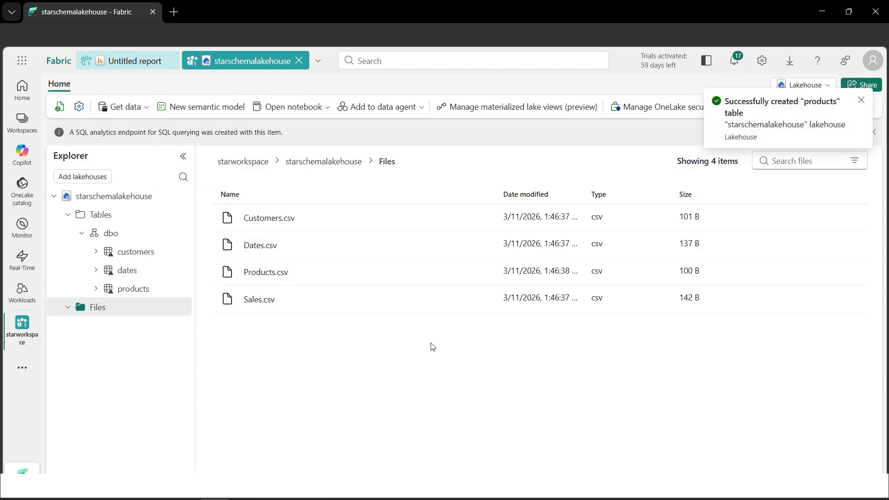
# Load Sales.csv into a new table named sales in the dbo schema, using the header for column names and a comma separator
pyautogui.rightClick(479, 302)
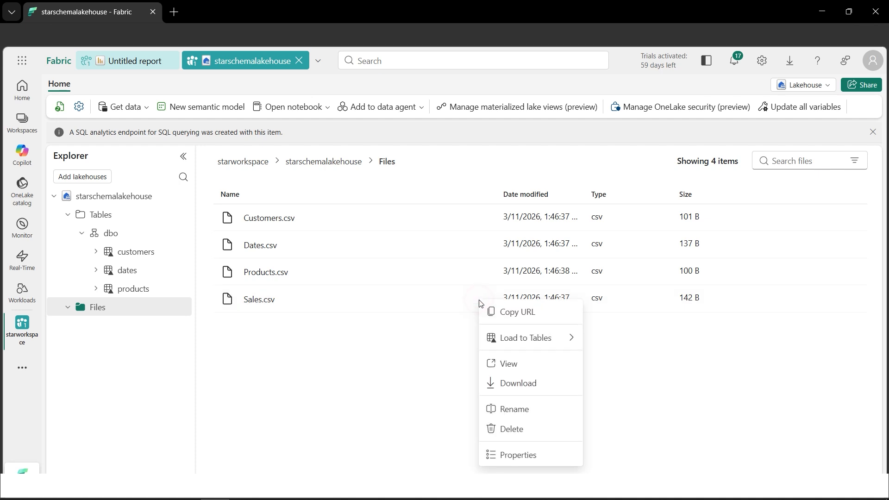
pyautogui.moveTo(519, 350)
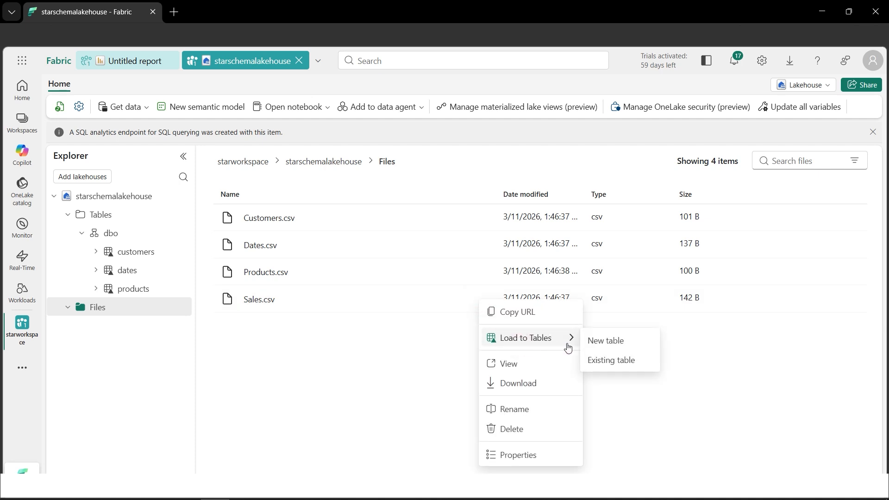
pyautogui.click(623, 348)
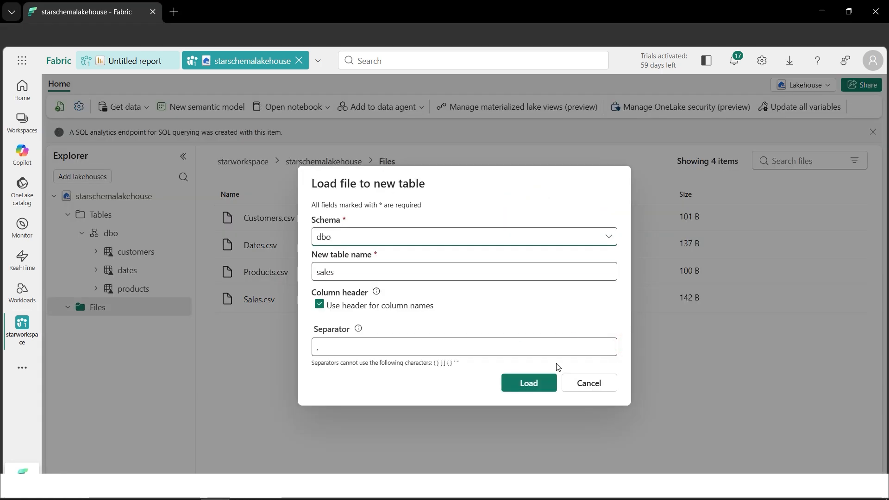
pyautogui.click(529, 384)
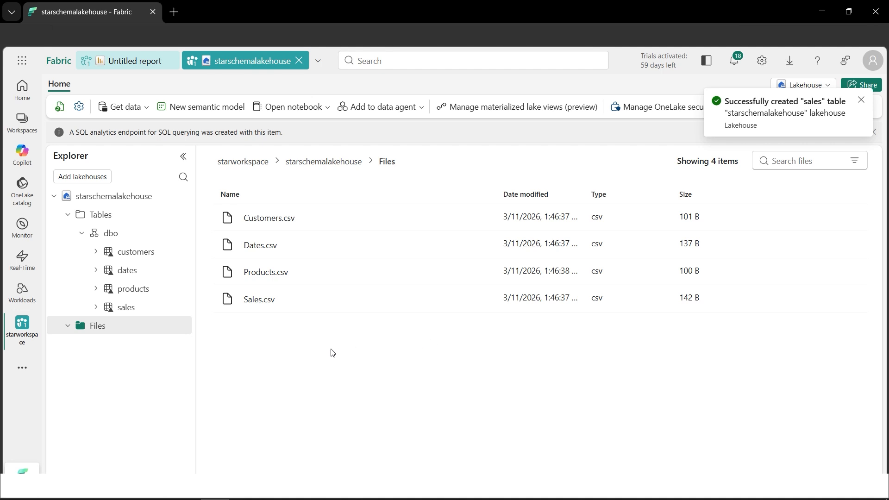
# Preview the rows of the customers, dates, products and sales tables in the lakehouse
pyautogui.click(134, 253)
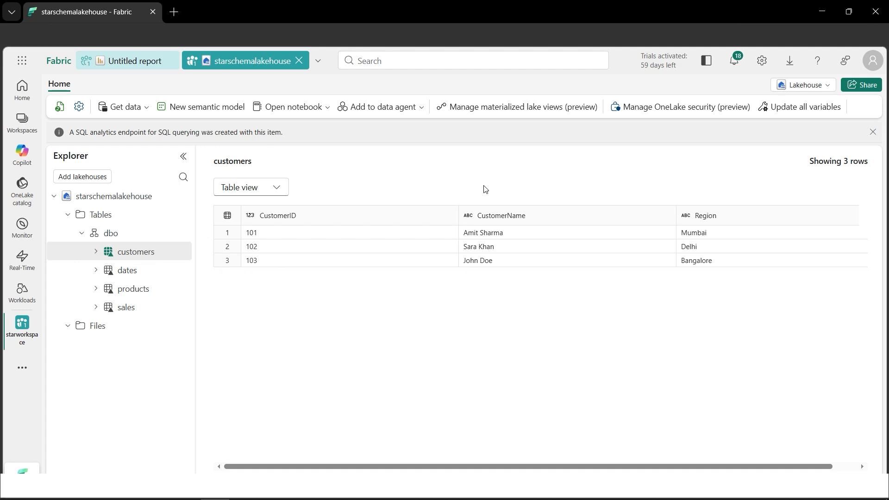
pyautogui.click(131, 272)
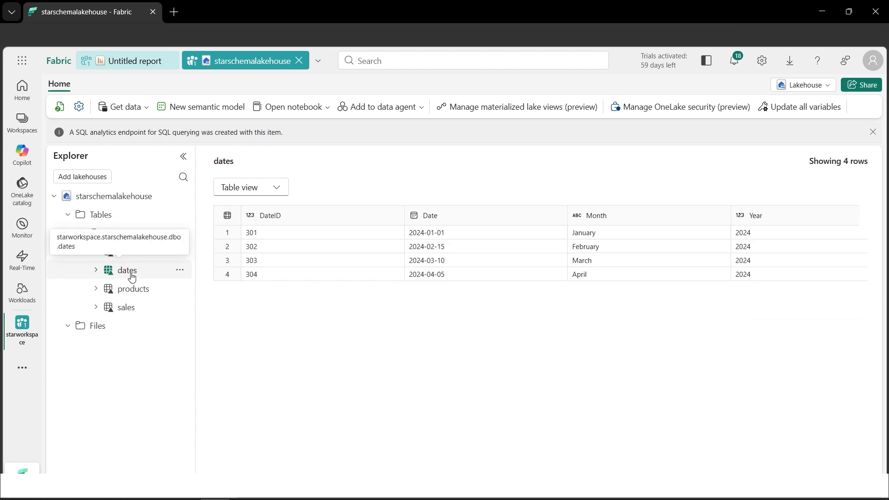
pyautogui.click(145, 297)
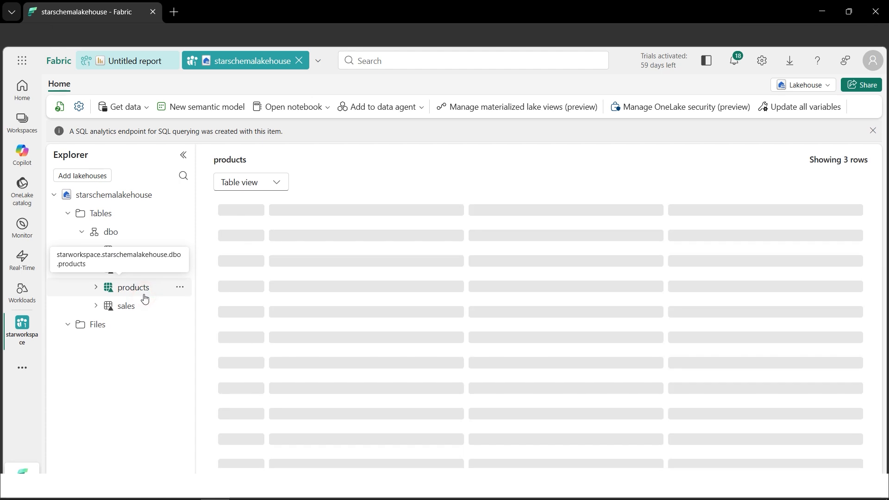
pyautogui.click(135, 307)
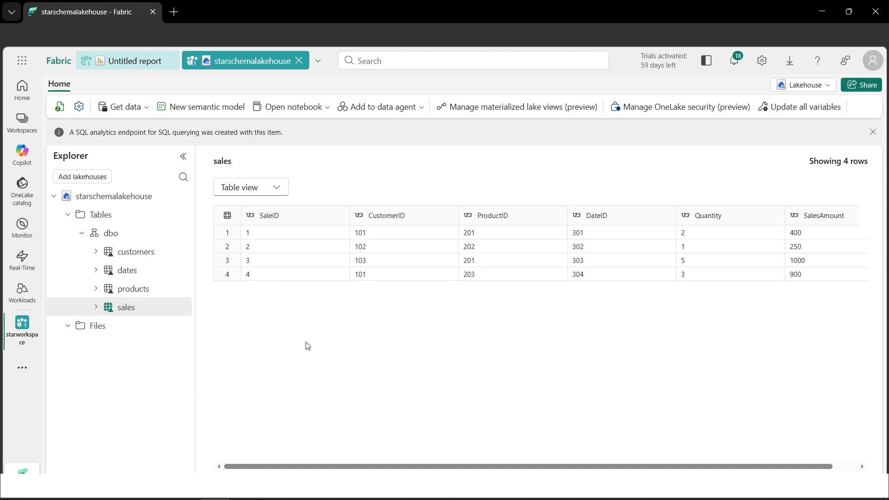
pyautogui.click(210, 108)
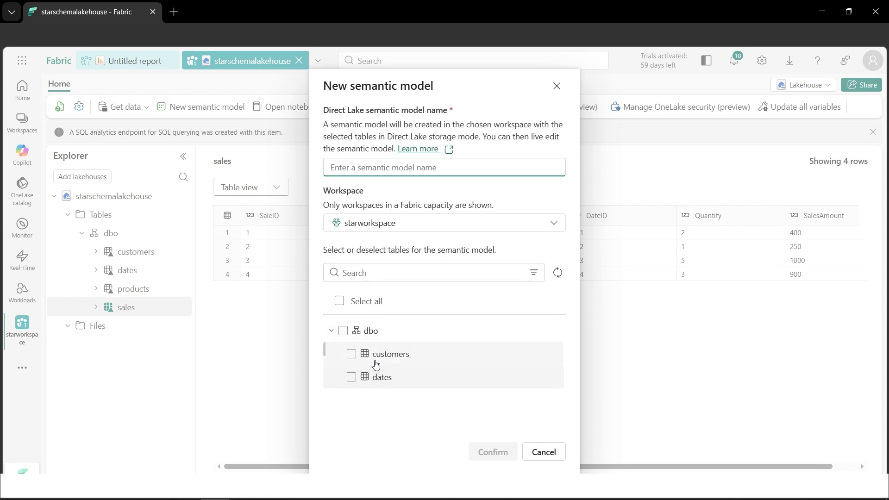
pyautogui.click(556, 274)
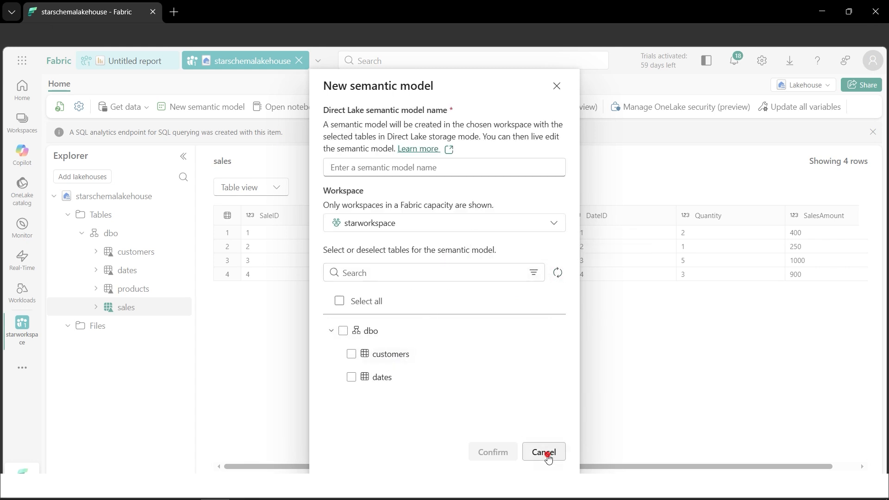
pyautogui.click(546, 454)
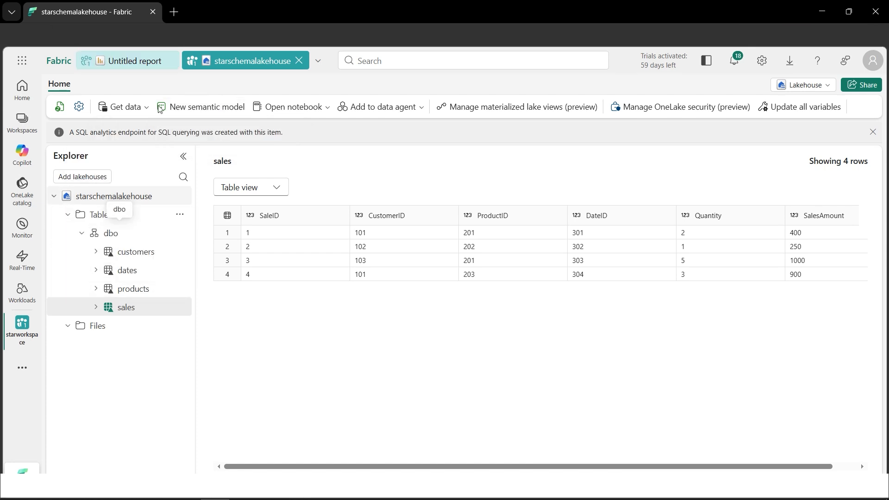
# Refresh the lakehouse and create a semantic model named starsemanticmodel in starworkspace that includes all four dbo tables
pyautogui.press('F5')
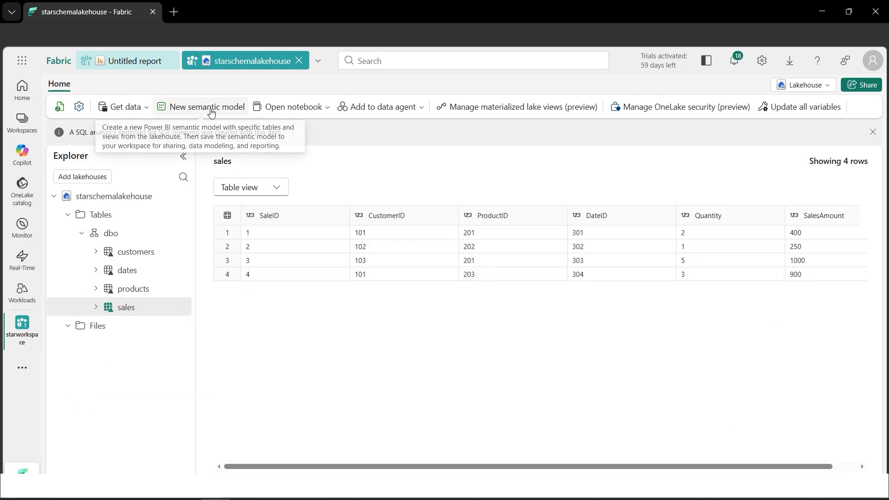
pyautogui.click(209, 109)
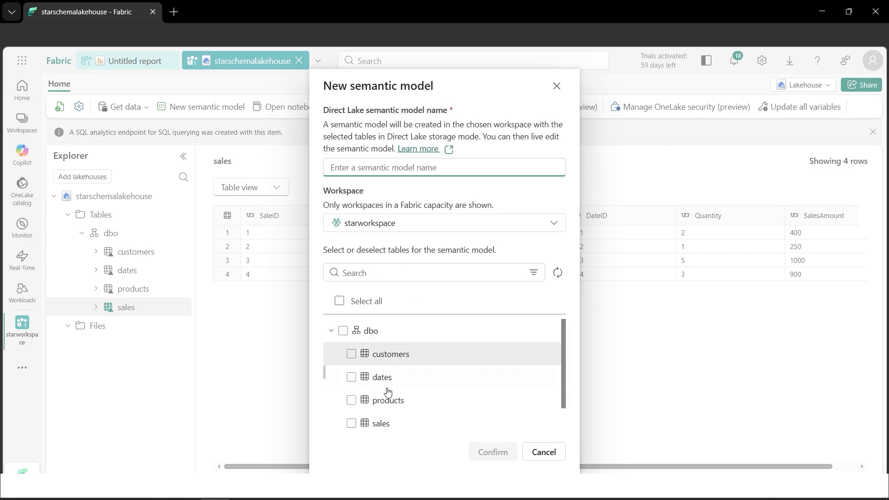
pyautogui.click(343, 332)
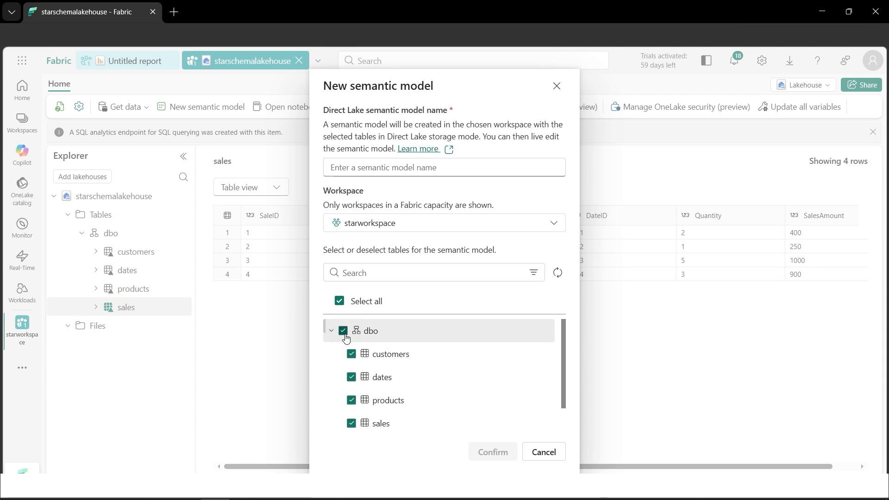
pyautogui.click(400, 170)
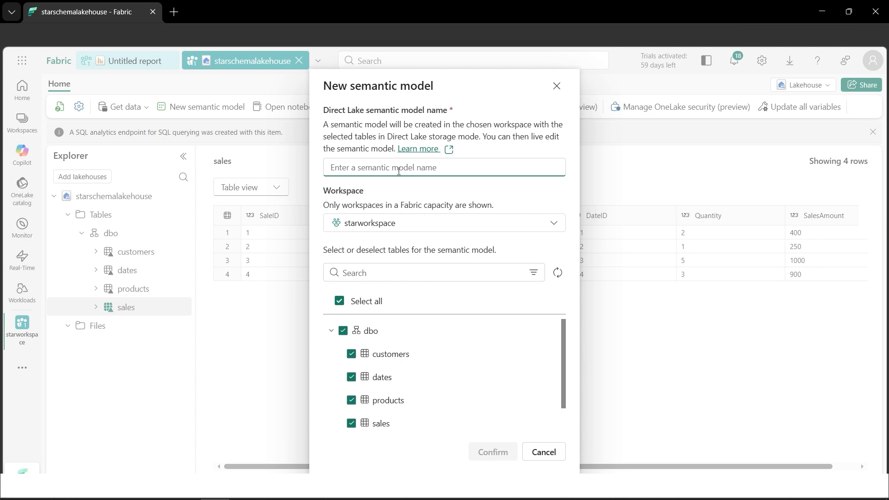
pyautogui.write('starsemanticmodel')
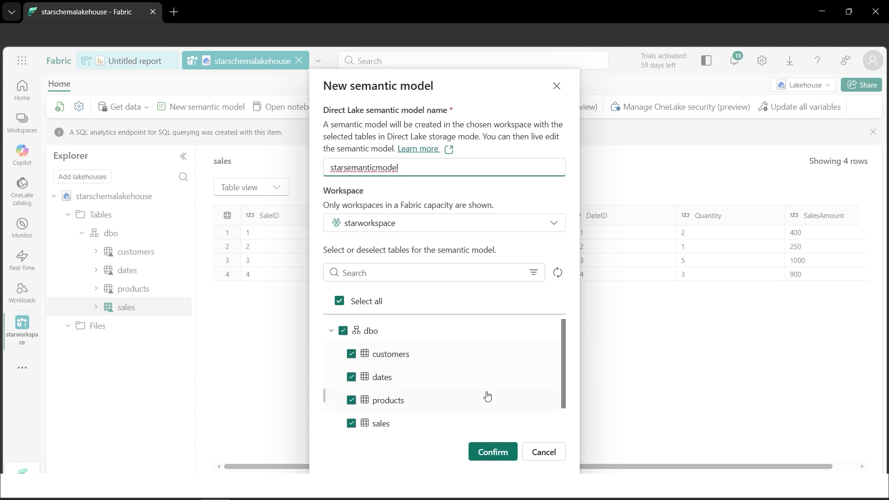
pyautogui.click(500, 455)
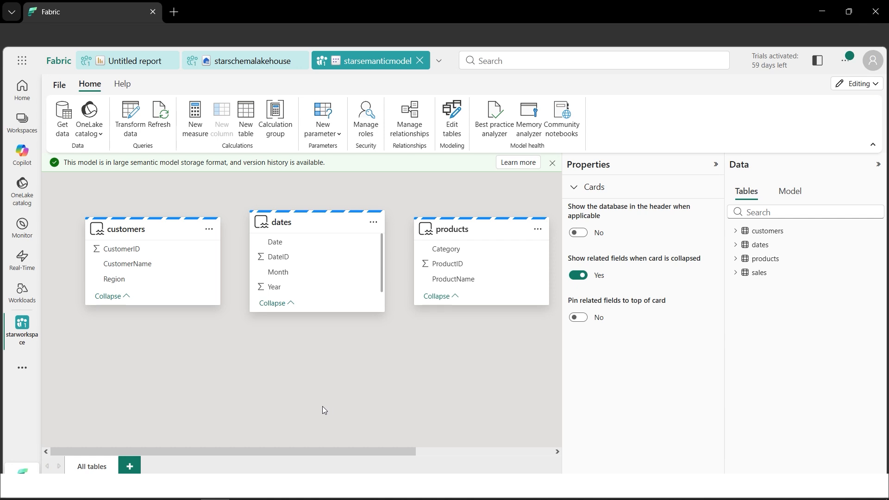
# Create an active relationship from sales to customers on CustomerID with One to many (1:*) cardinality
pyautogui.moveTo(279, 451); pyautogui.dragTo(329, 456)
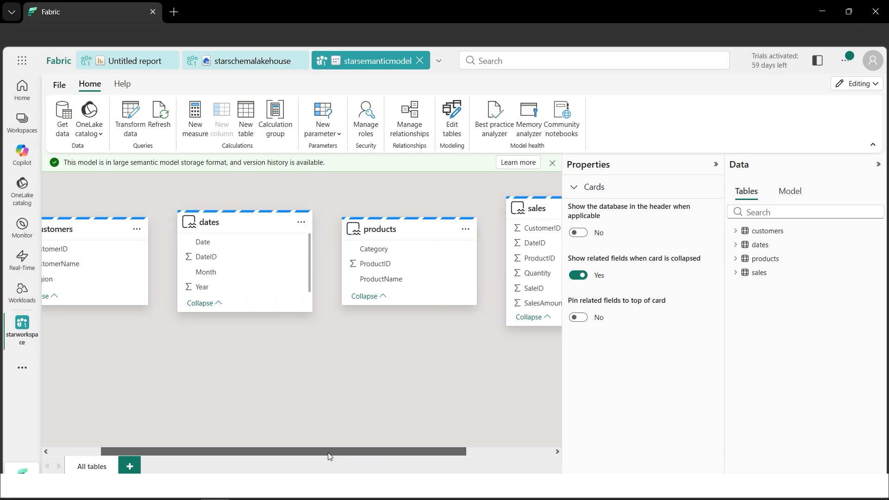
pyautogui.moveTo(329, 457); pyautogui.dragTo(277, 451)
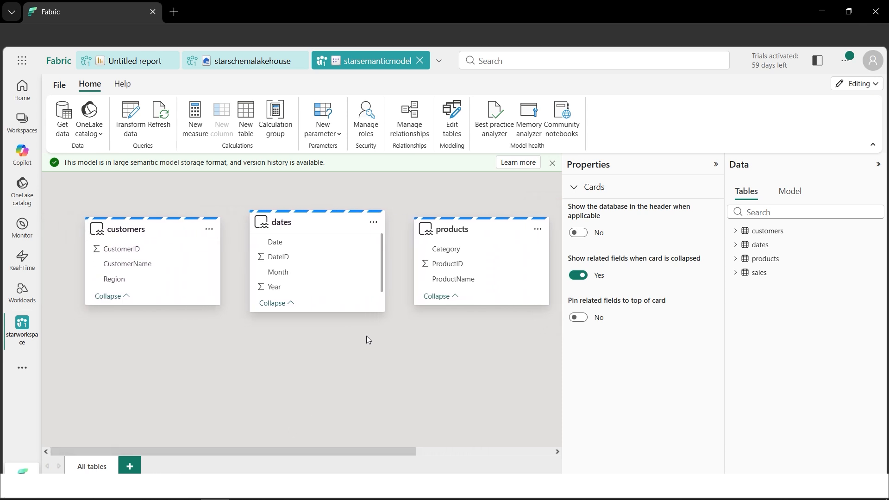
pyautogui.click(415, 125)
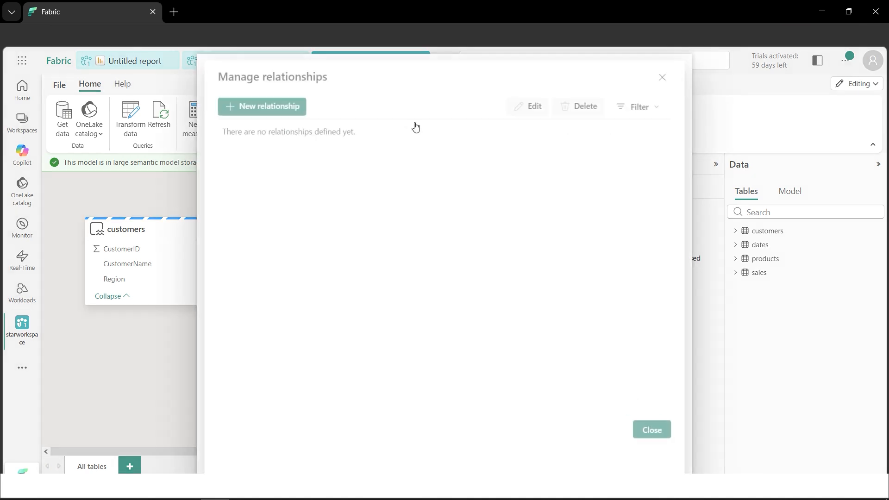
pyautogui.click(271, 109)
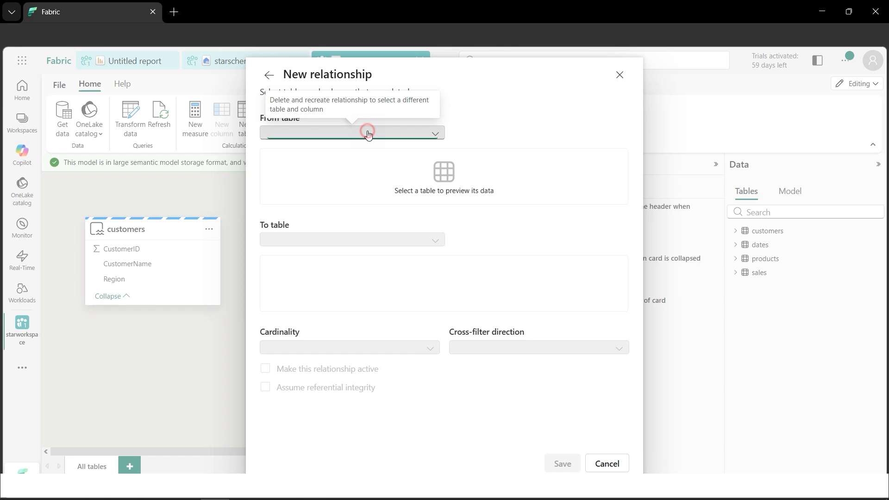
pyautogui.click(368, 133)
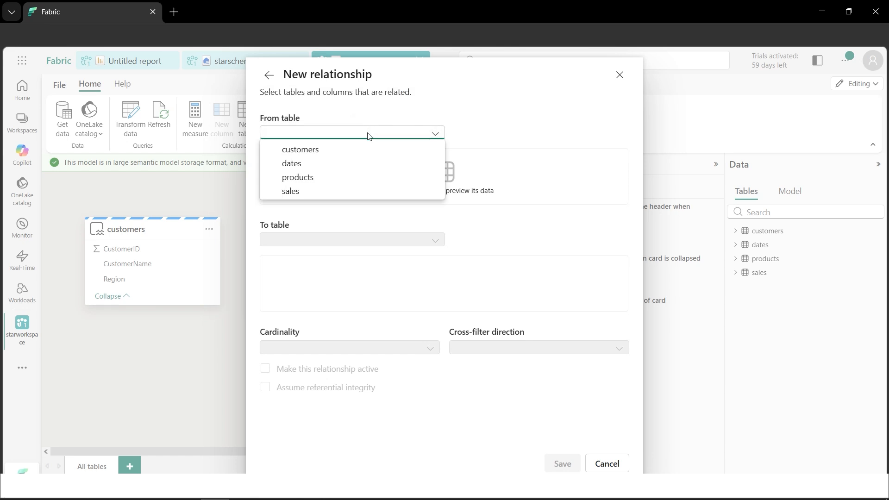
pyautogui.click(353, 192)
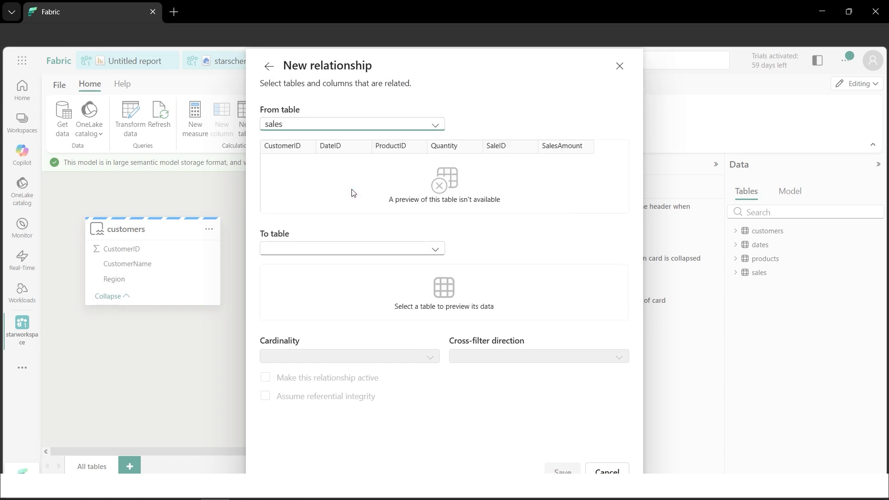
pyautogui.click(357, 248)
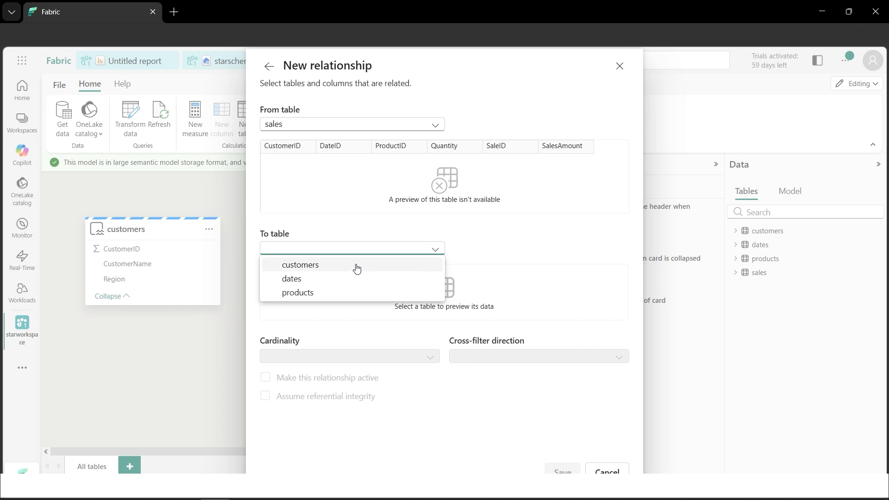
pyautogui.click(357, 267)
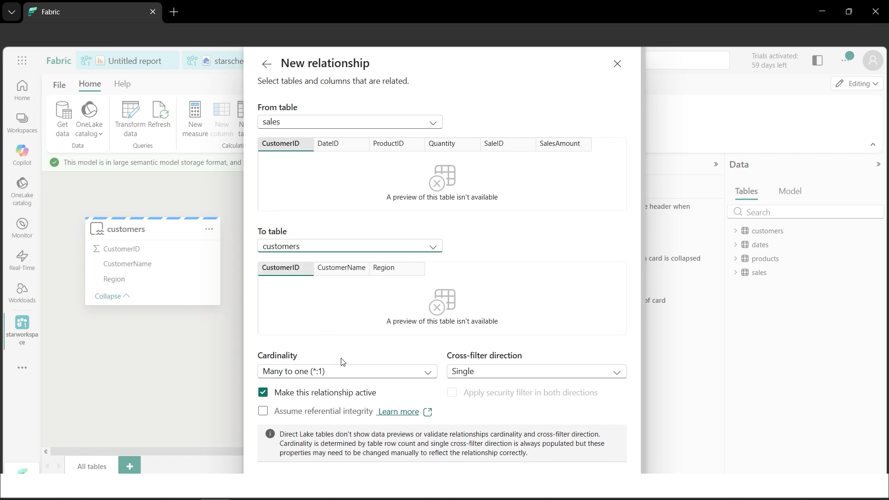
pyautogui.click(349, 372)
pyautogui.click(353, 415)
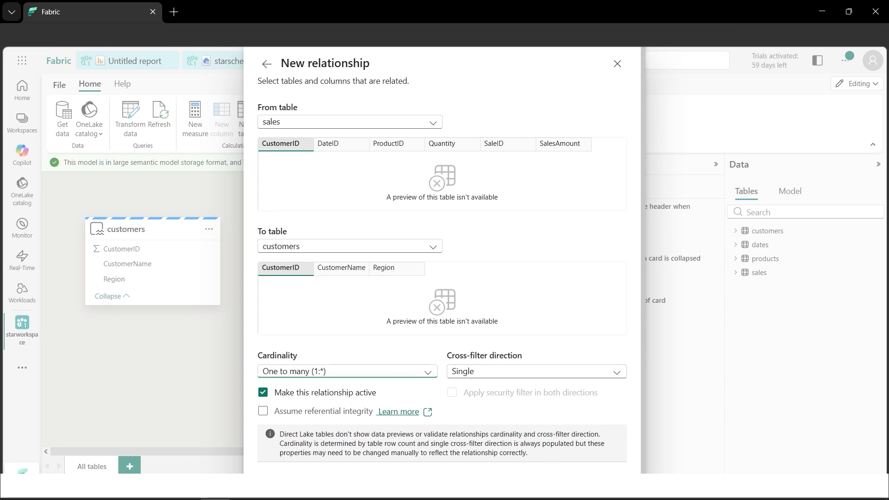
pyautogui.click(562, 482)
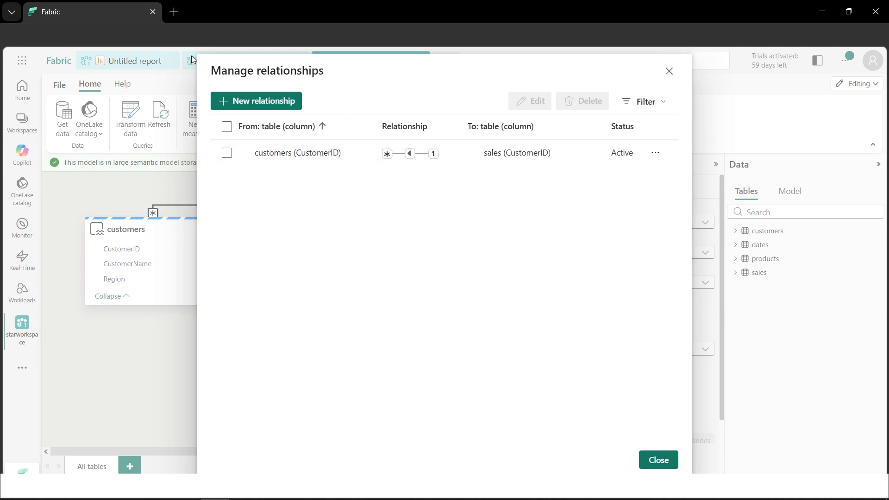
# Create an active relationship from sales to dates on DateID with One to many (1:*) cardinality
pyautogui.click(250, 106)
pyautogui.click(304, 134)
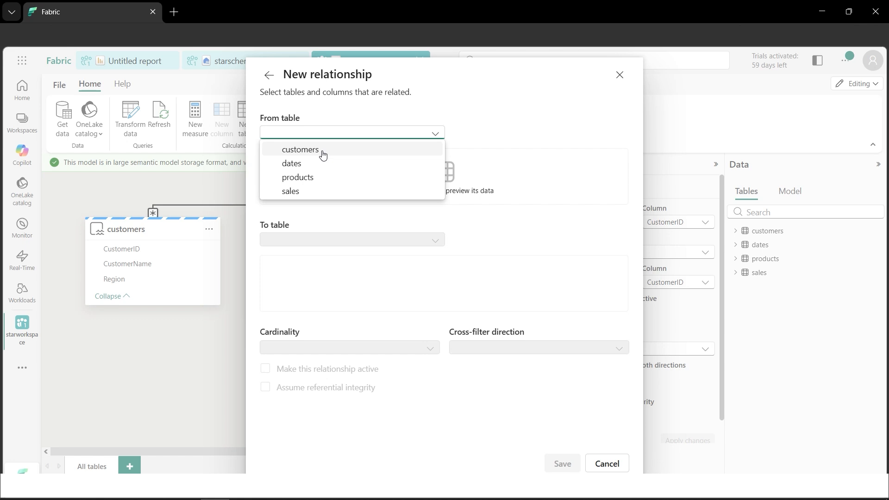
pyautogui.click(319, 192)
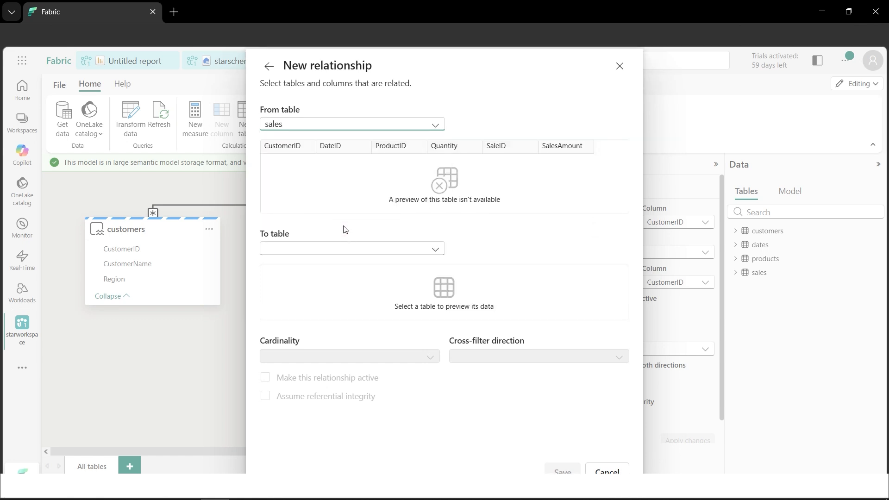
pyautogui.click(346, 249)
pyautogui.click(341, 279)
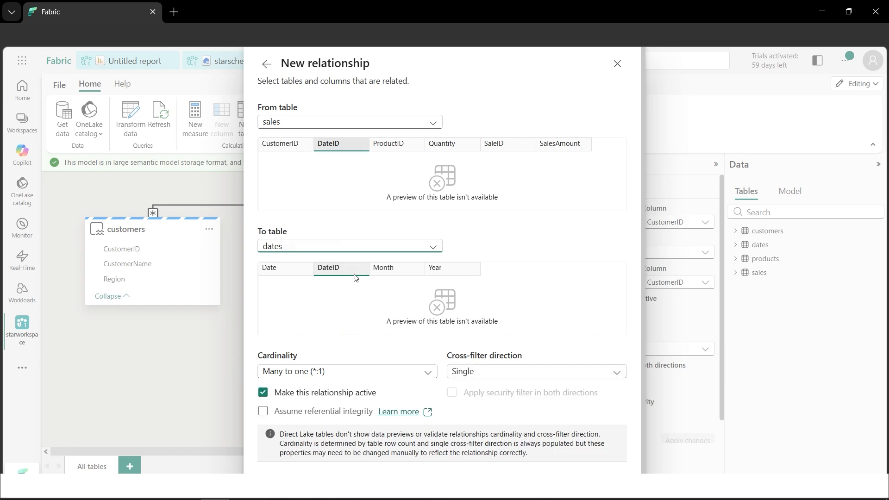
pyautogui.click(365, 373)
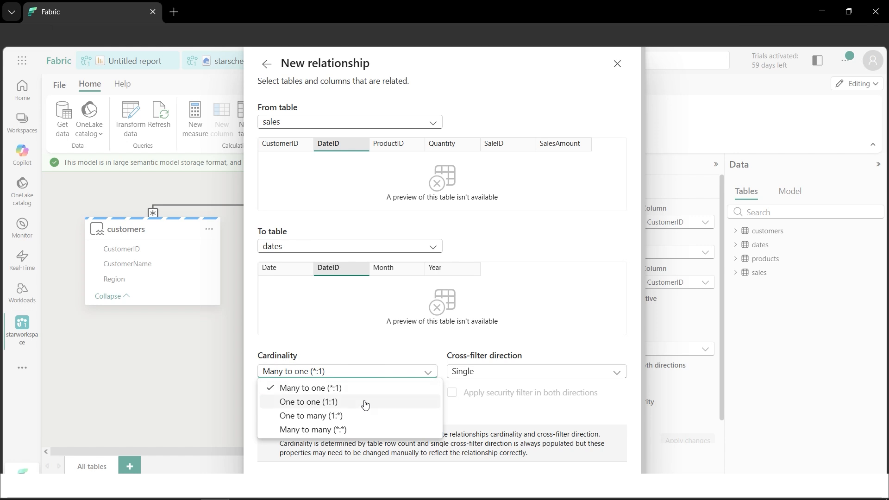
pyautogui.click(363, 416)
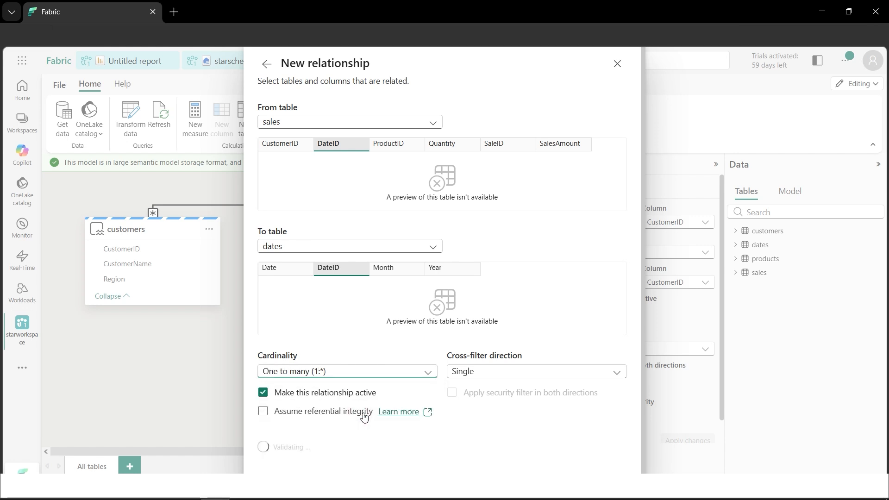
pyautogui.click(560, 487)
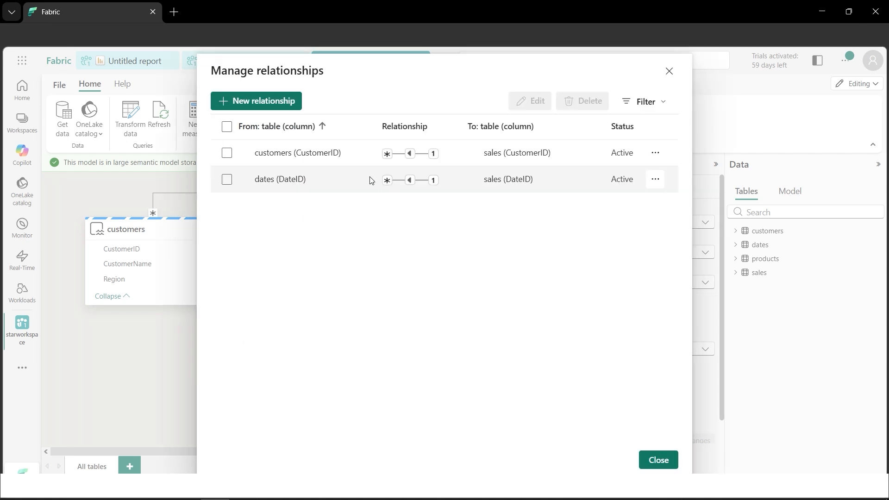
# Create an active relationship from sales to products on ProductID with One to many (1:*) cardinality, and finish managing relationships
pyautogui.click(266, 100)
pyautogui.click(319, 133)
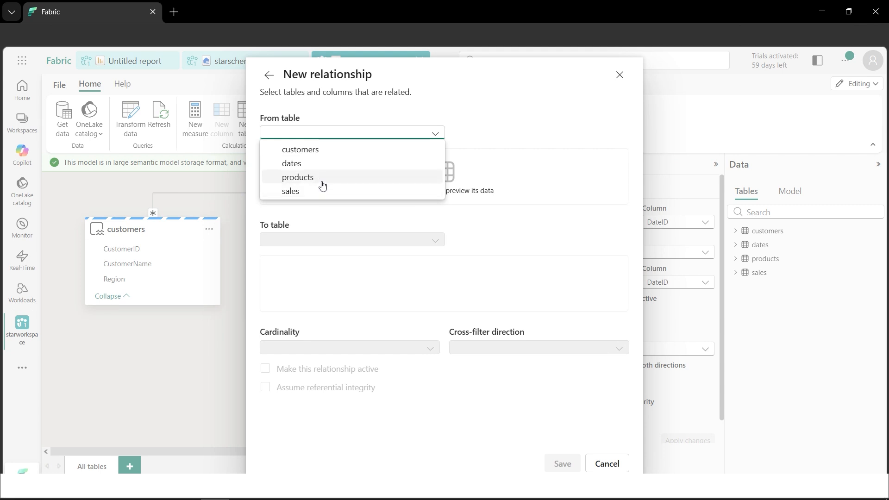
pyautogui.click(323, 185)
pyautogui.click(360, 251)
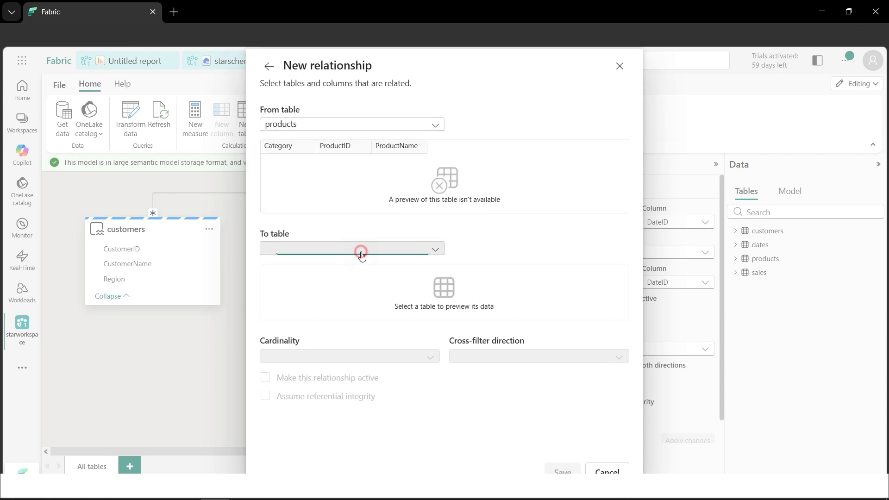
pyautogui.click(336, 125)
pyautogui.click(336, 125)
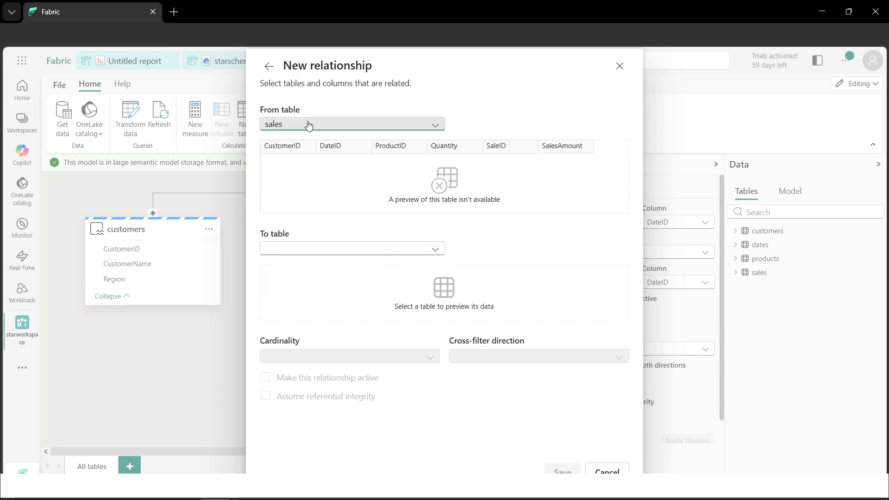
pyautogui.click(377, 250)
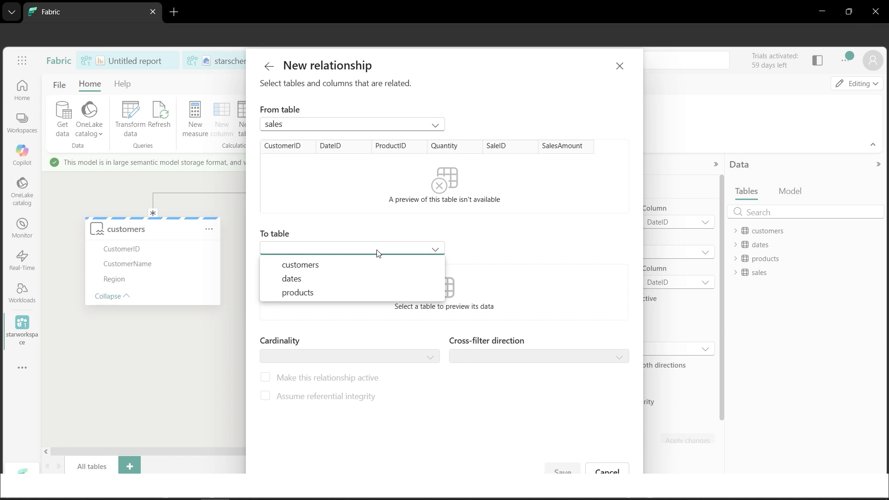
pyautogui.click(350, 293)
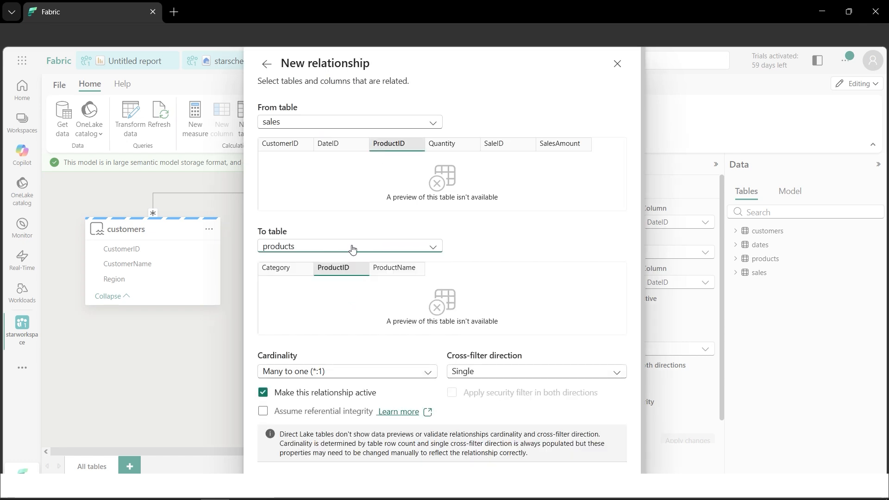
pyautogui.click(371, 374)
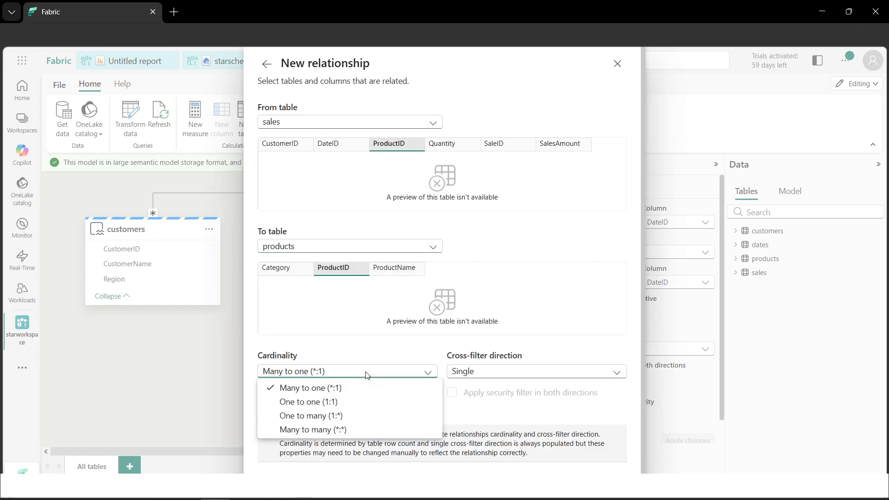
pyautogui.click(351, 417)
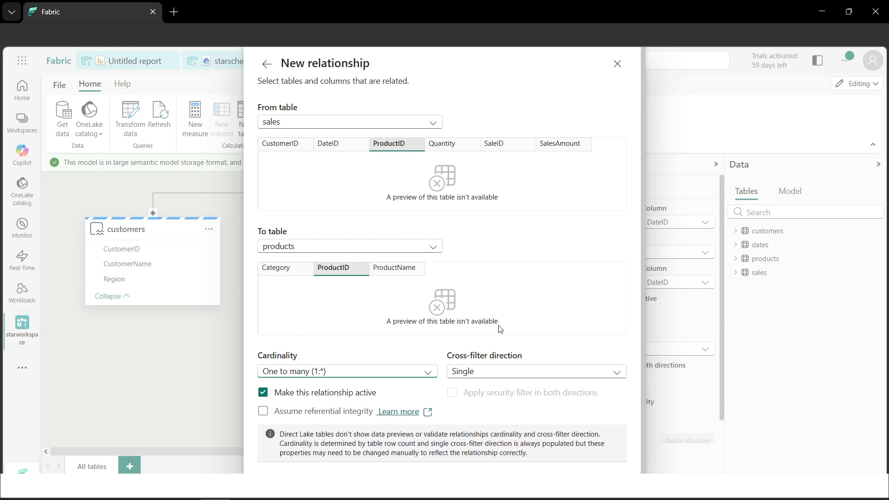
pyautogui.click(556, 483)
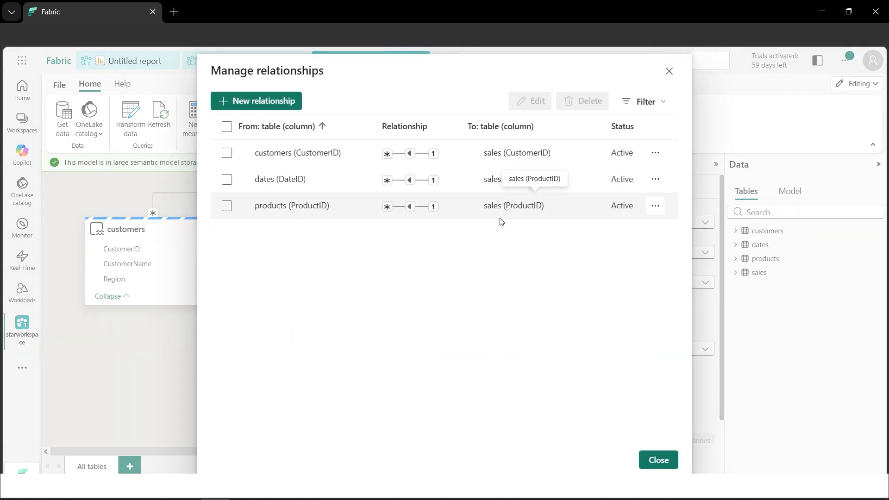
pyautogui.moveTo(437, 158)
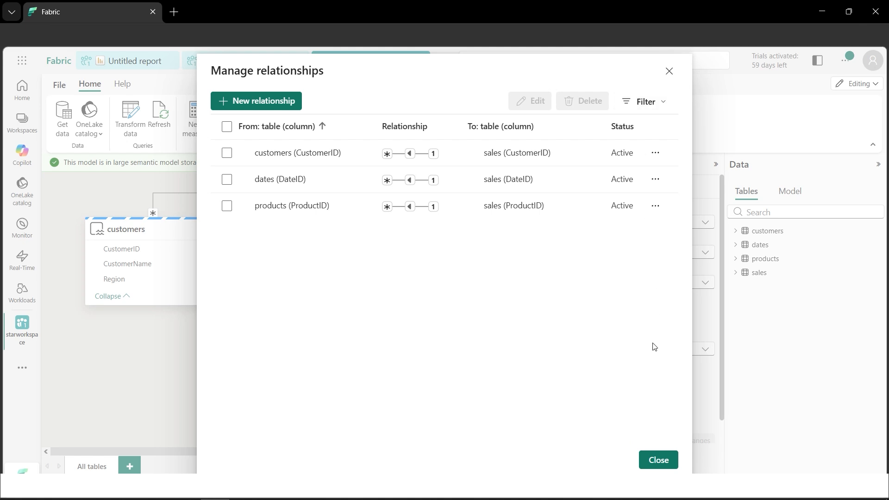
pyautogui.click(663, 461)
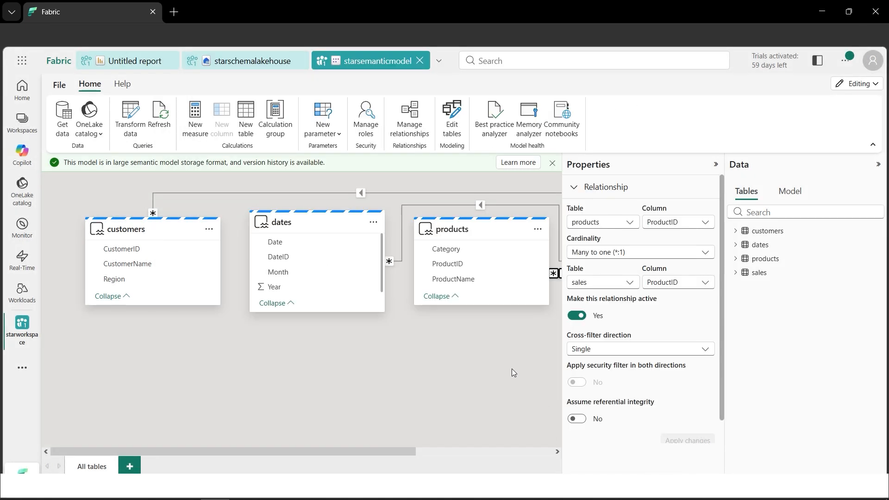
# Collapse the relationship properties and move the sales table below the dates table in the model diagram
pyautogui.click(716, 165)
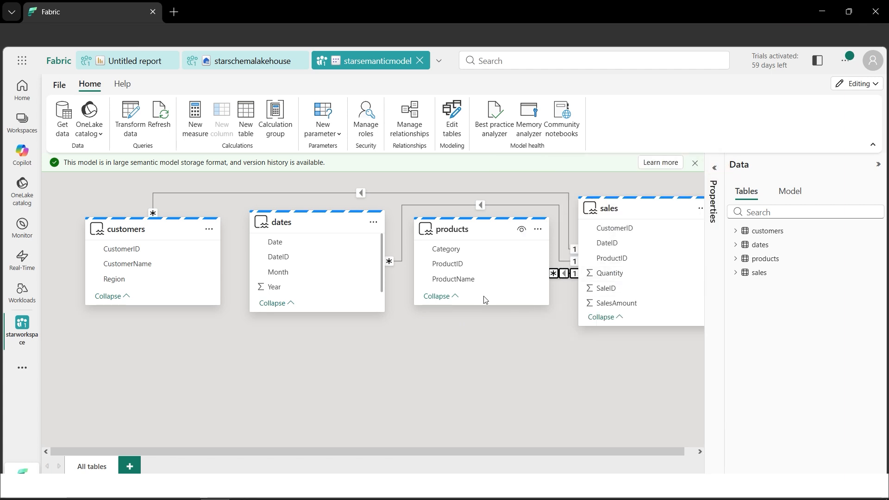
pyautogui.moveTo(631, 212); pyautogui.dragTo(302, 381)
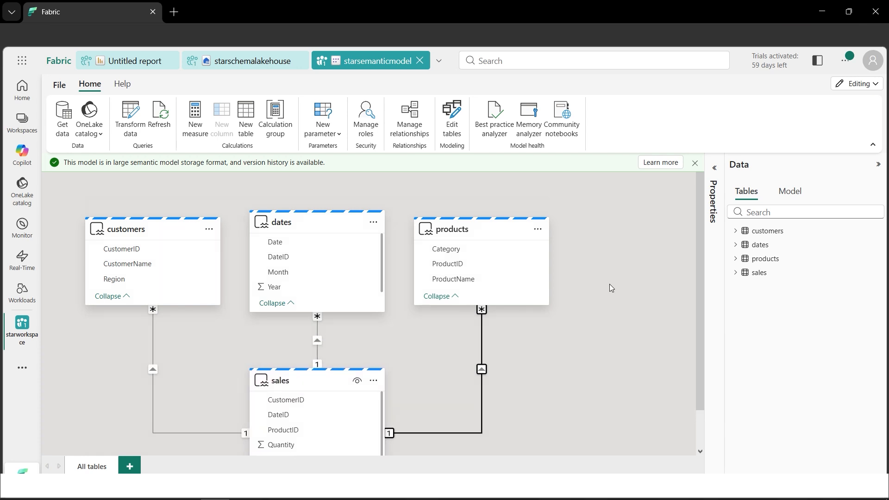
pyautogui.scroll(-1, 610, 284)
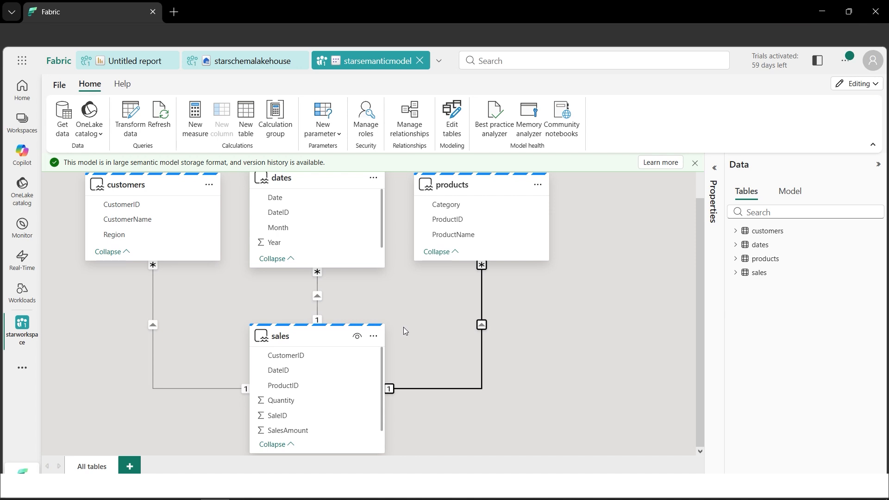
pyautogui.scroll(1, 473, 321)
pyautogui.scroll(-1, 476, 323)
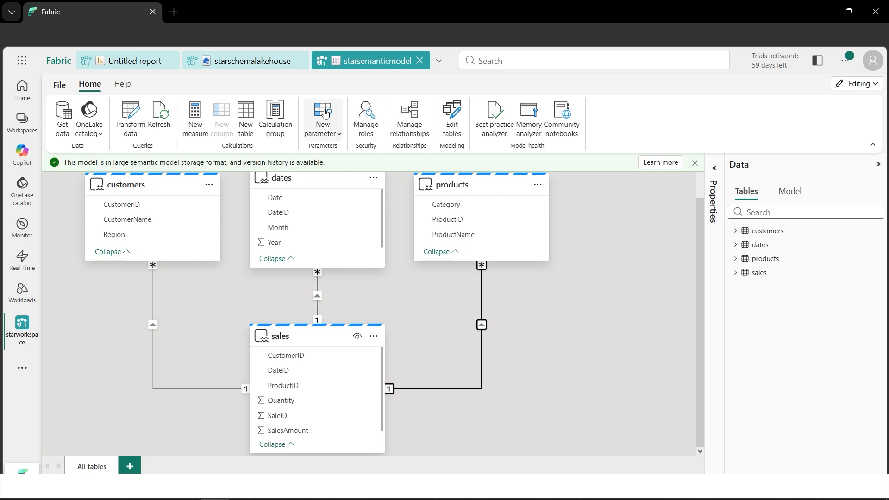
# Open the SQL analytics endpoint of starschemalakehouse and start a new SQL query
pyautogui.click(248, 70)
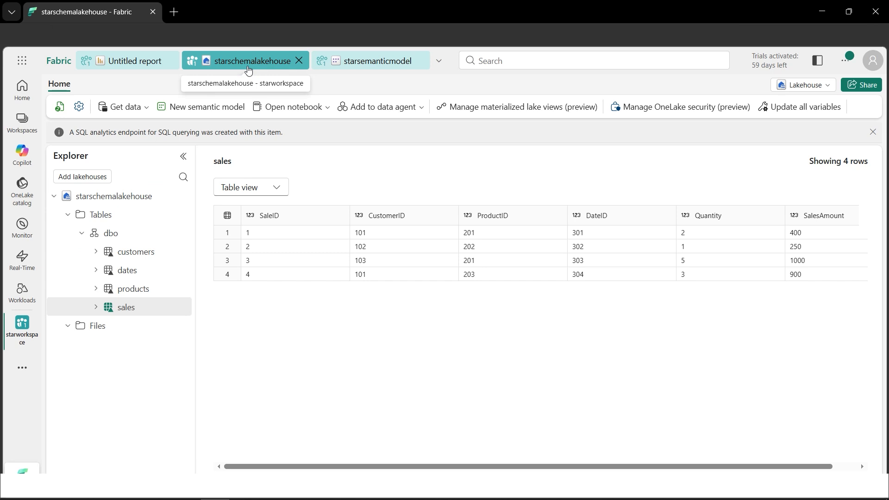
pyautogui.click(823, 90)
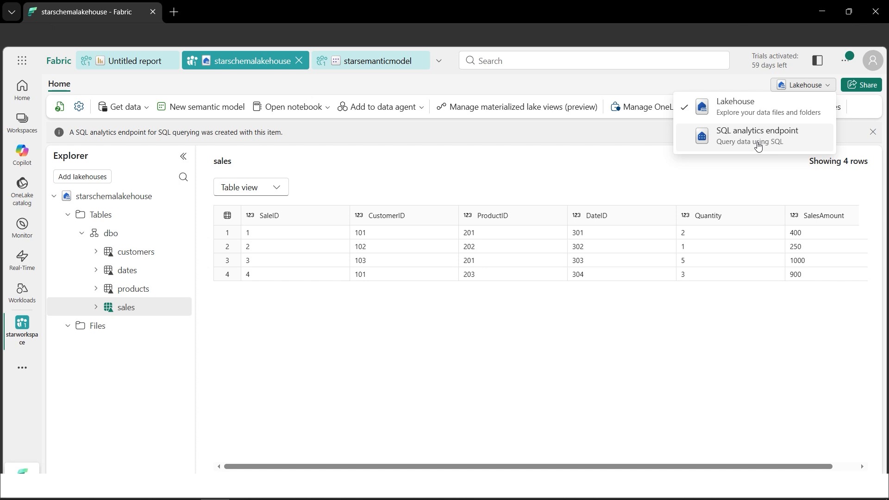
pyautogui.click(758, 138)
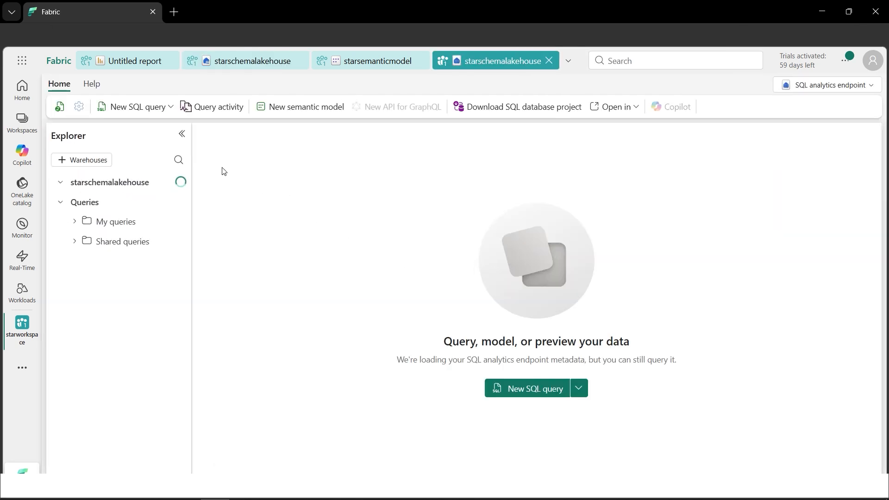
pyautogui.click(131, 107)
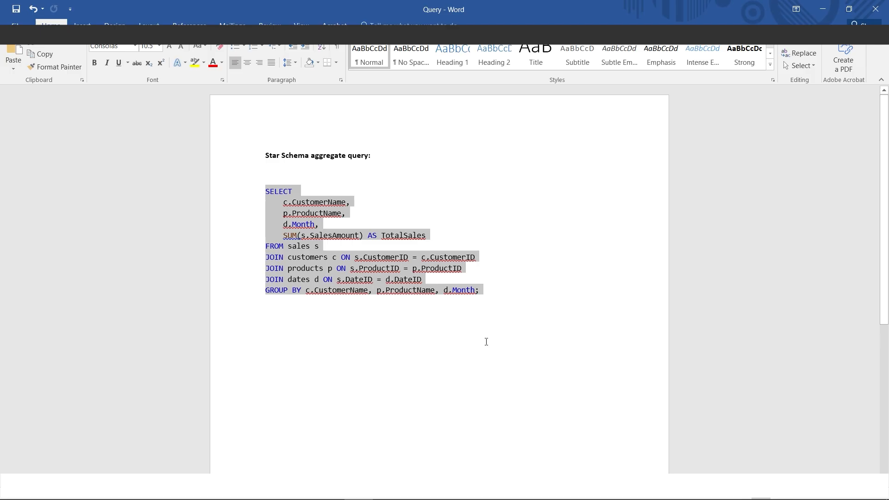
# Copy the star schema aggregate query from the Word document and paste it into SQL query 1 in Fabric
pyautogui.hotkey('ctrl', 'c')
pyautogui.click(823, 14)
pyautogui.click(474, 232)
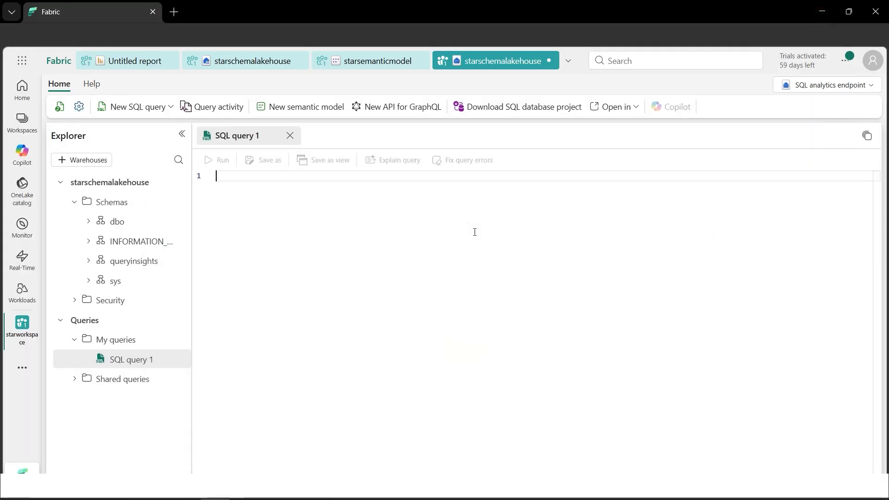
pyautogui.hotkey('ctrl', 'v')
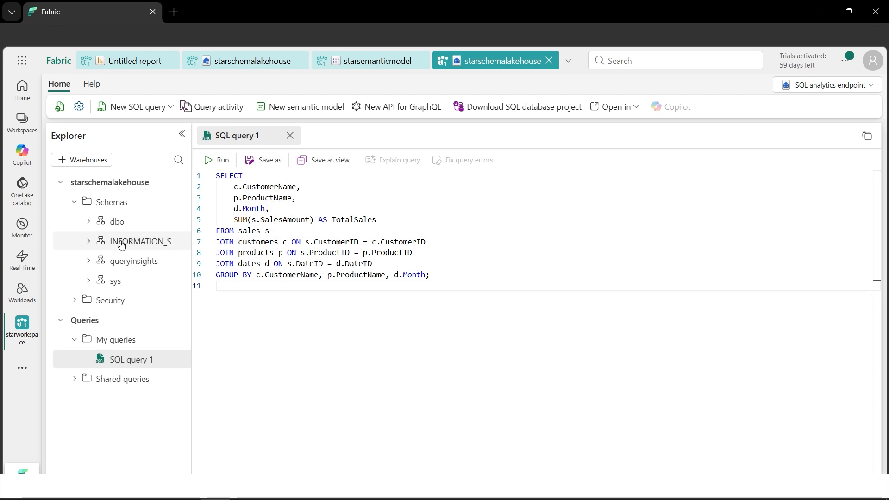
# Show the dbo schema's tables in a widened explorer and run the TotalSales aggregate query
pyautogui.click(89, 222)
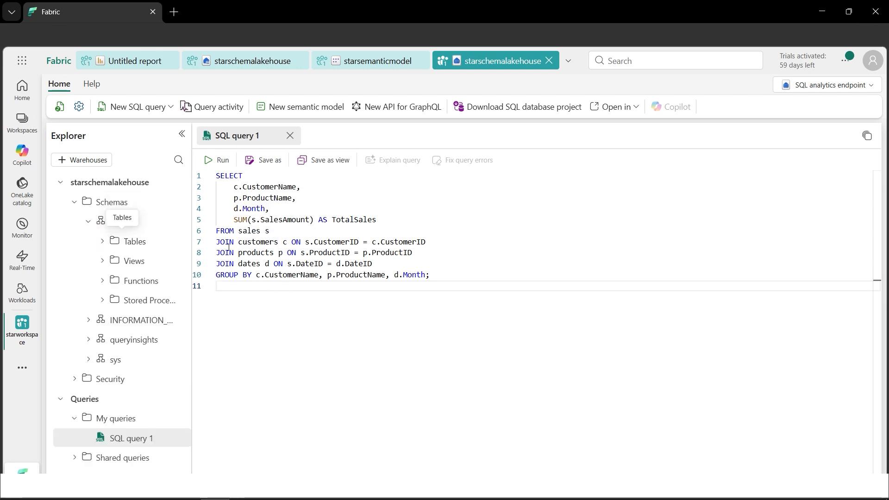
pyautogui.click(102, 241)
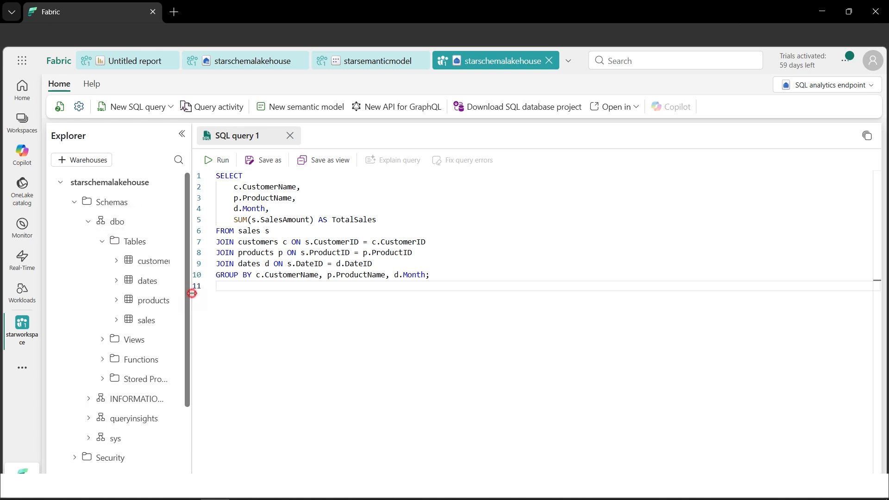
pyautogui.moveTo(191, 293); pyautogui.dragTo(273, 301)
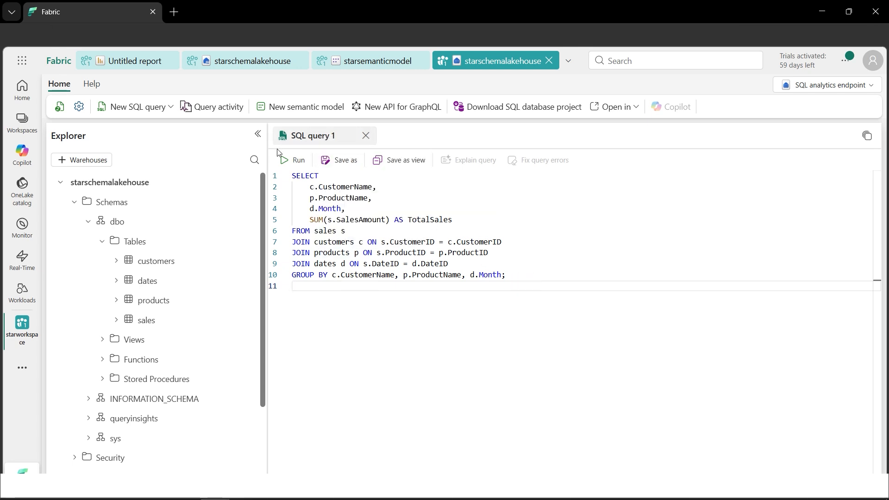
pyautogui.click(289, 162)
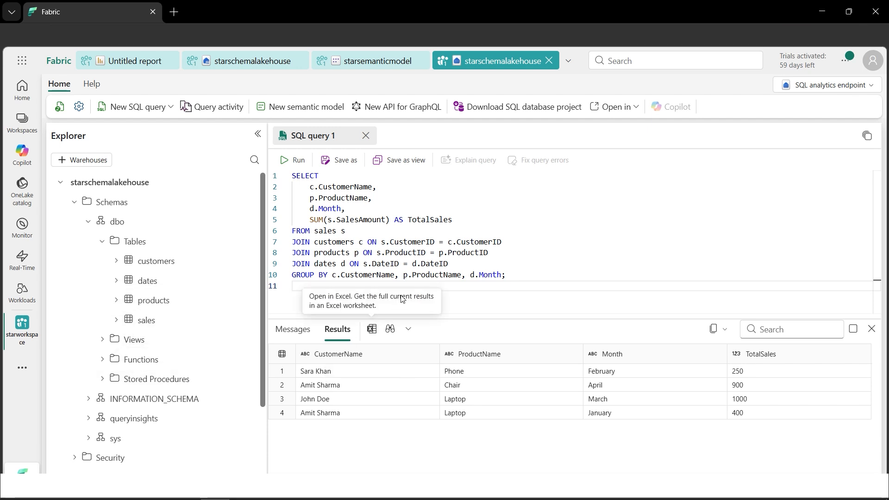
# Create a new report from the starsemanticmodel semantic model
pyautogui.click(354, 62)
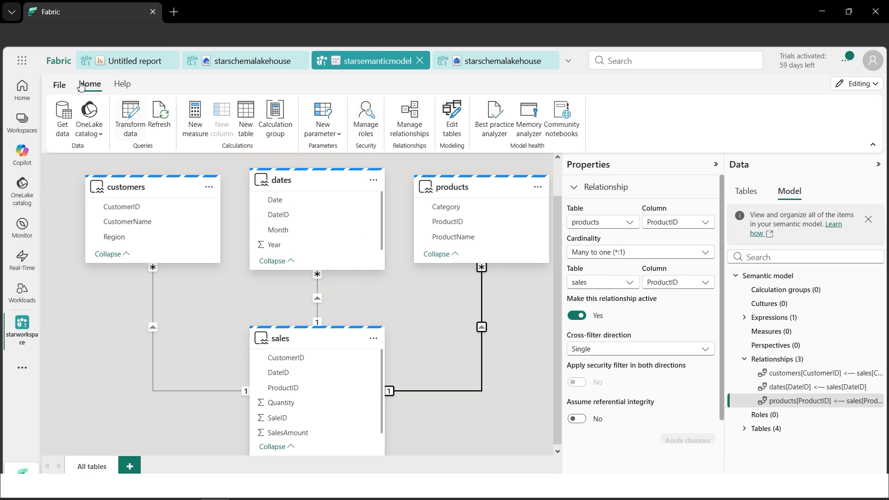
pyautogui.click(65, 91)
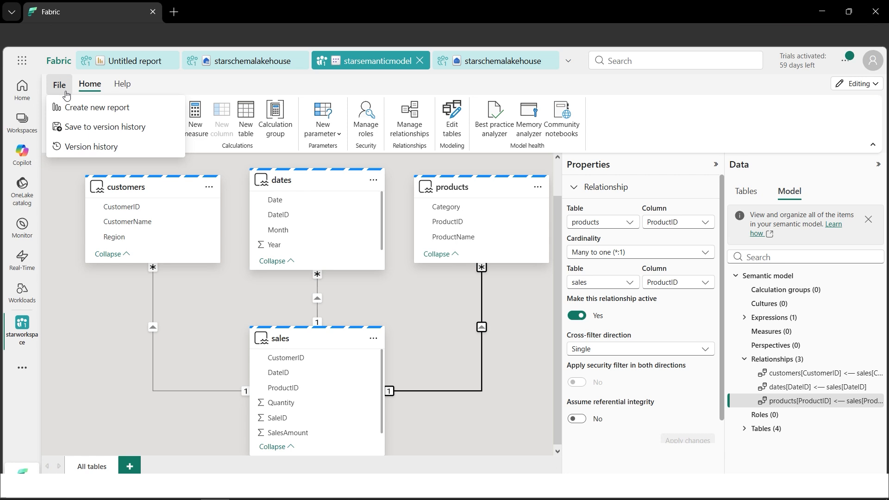
pyautogui.click(97, 114)
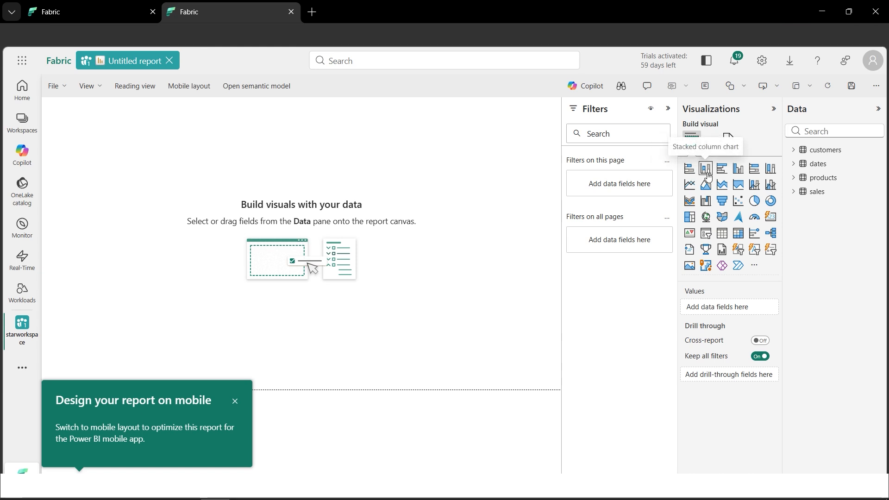
# Add a stacked column chart with Sum of SalesAmount on the Y-axis and ProductName as the legend
pyautogui.click(723, 169)
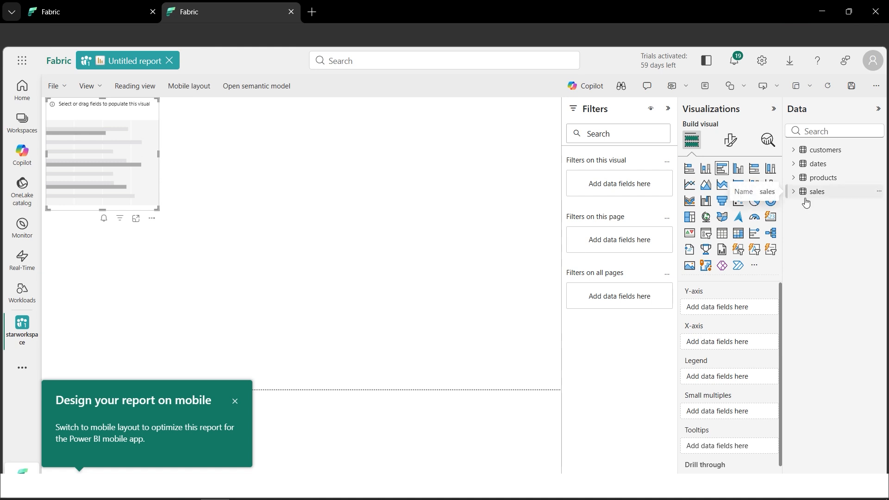
pyautogui.click(792, 192)
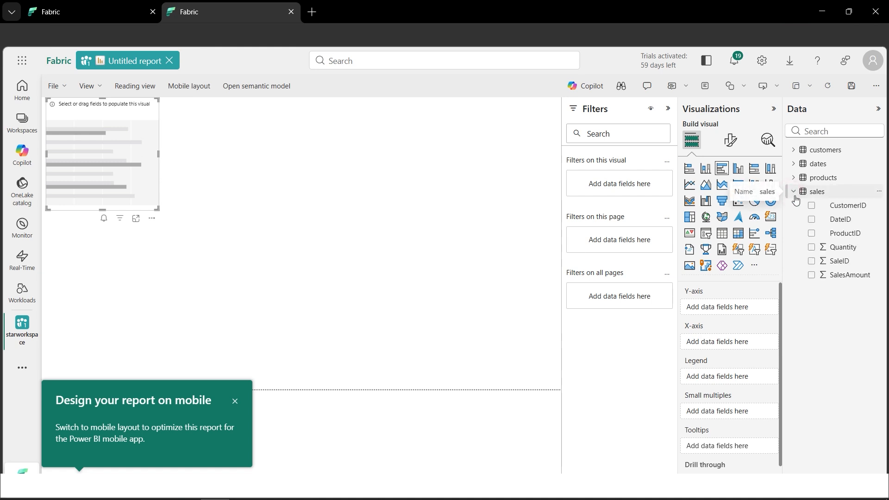
pyautogui.click(809, 234)
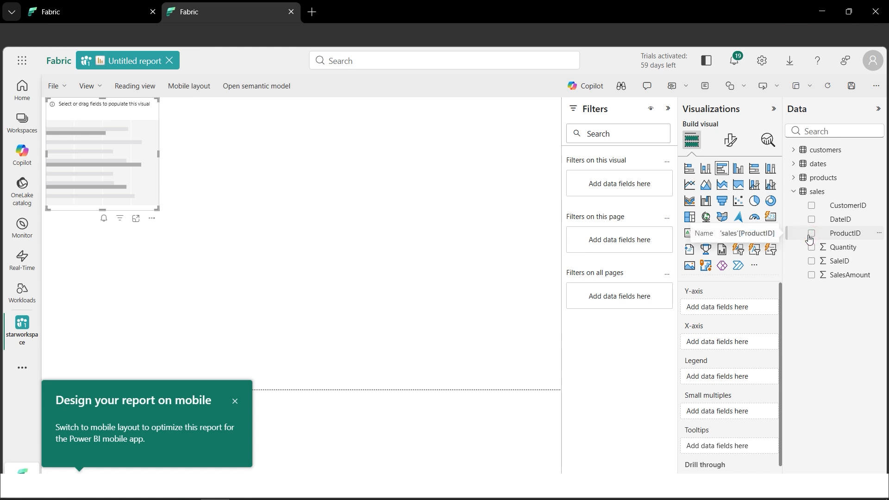
pyautogui.click(706, 169)
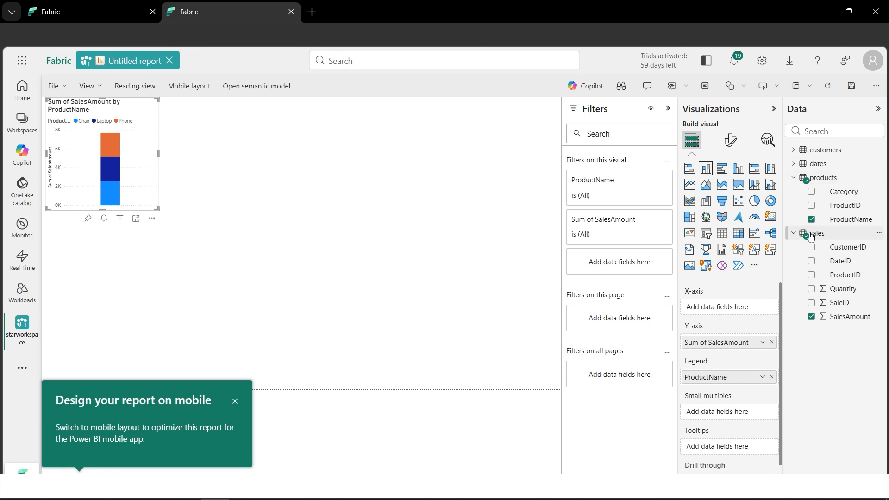
# Try adding the Region field from the customers table to the stacked column chart
pyautogui.click(793, 150)
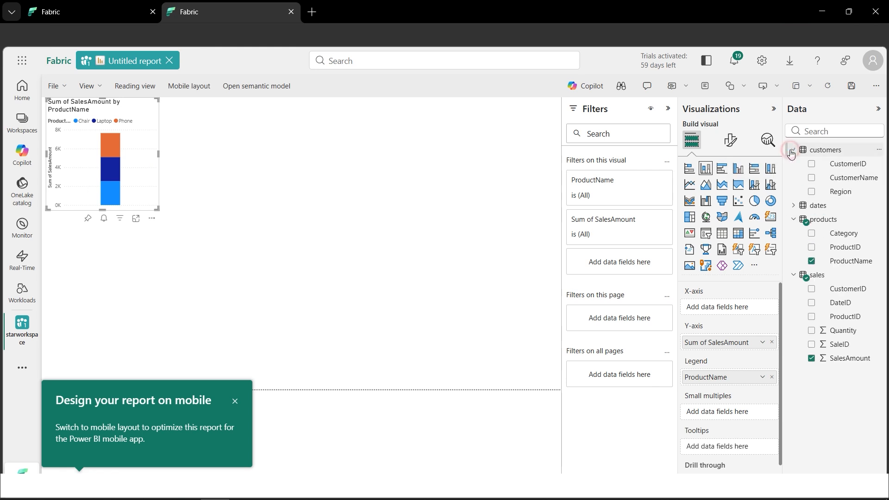
pyautogui.click(811, 192)
pyautogui.click(812, 192)
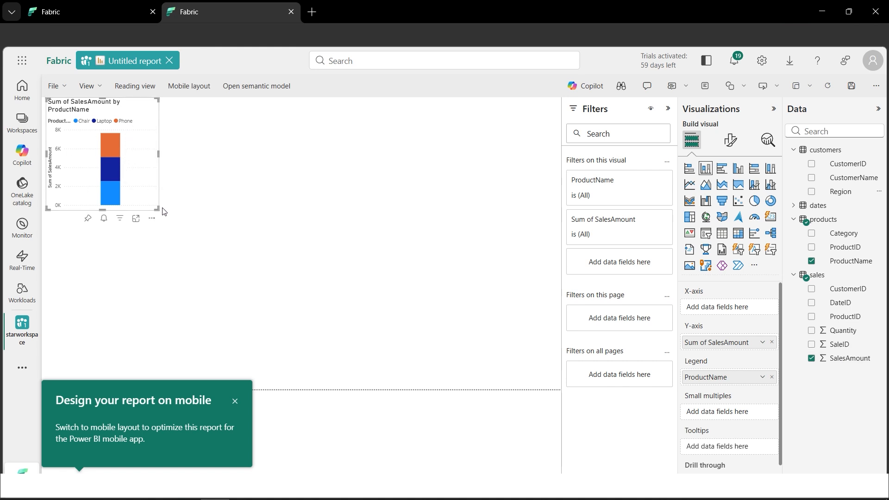
# Enlarge the stacked column chart to fill most of the report page and dismiss the mobile layout tip
pyautogui.moveTo(157, 209); pyautogui.dragTo(414, 355)
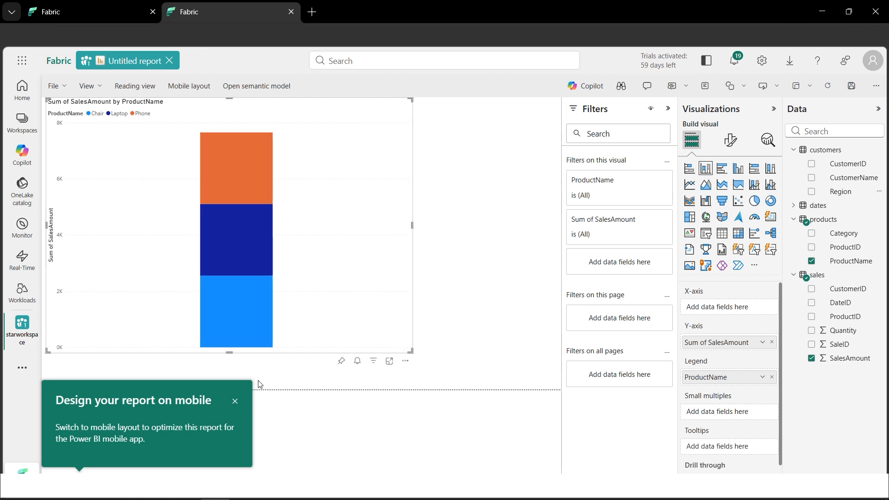
pyautogui.click(235, 402)
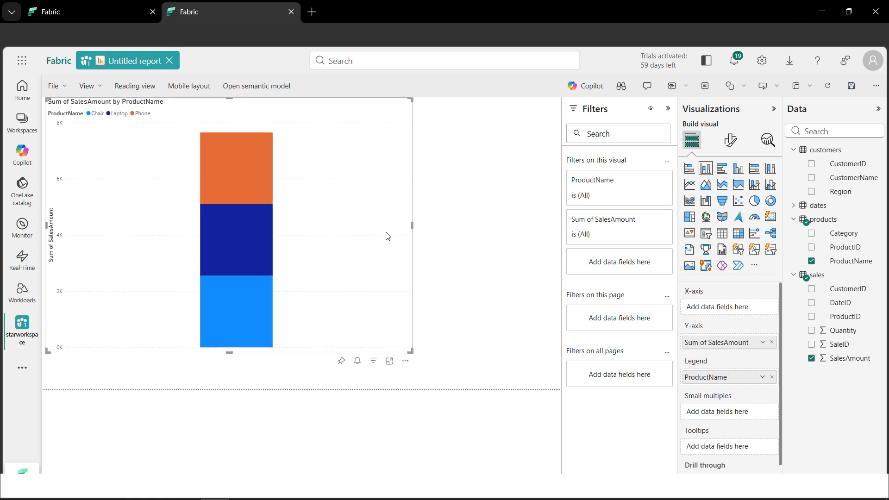
pyautogui.click(438, 259)
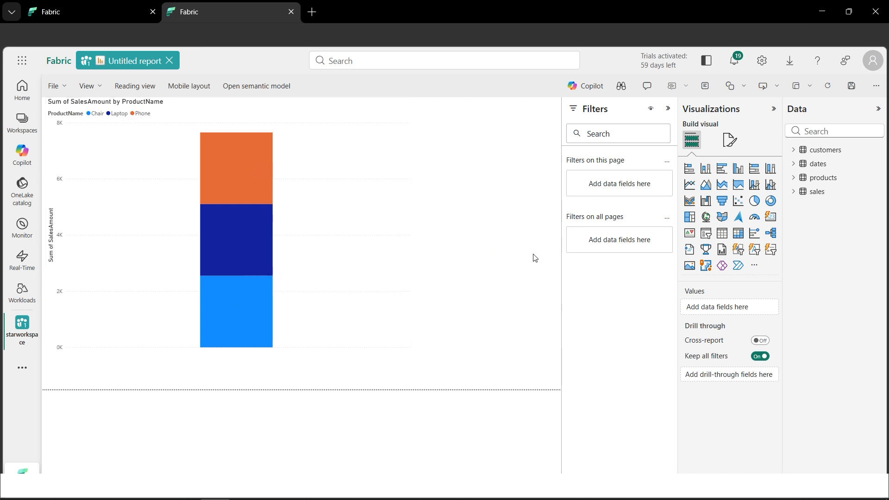
# Add a pie chart with Sum of Quantity from sales as the values and Region from customers as the legend
pyautogui.click(755, 201)
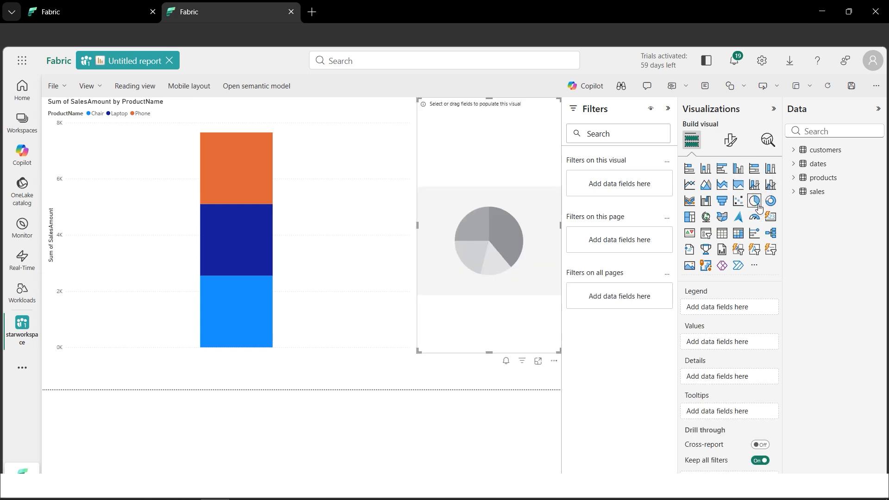
pyautogui.click(793, 192)
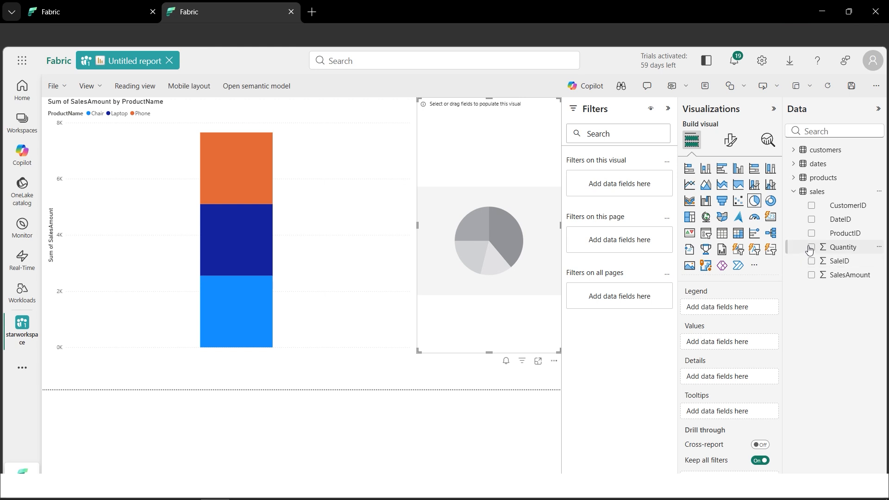
pyautogui.click(810, 247)
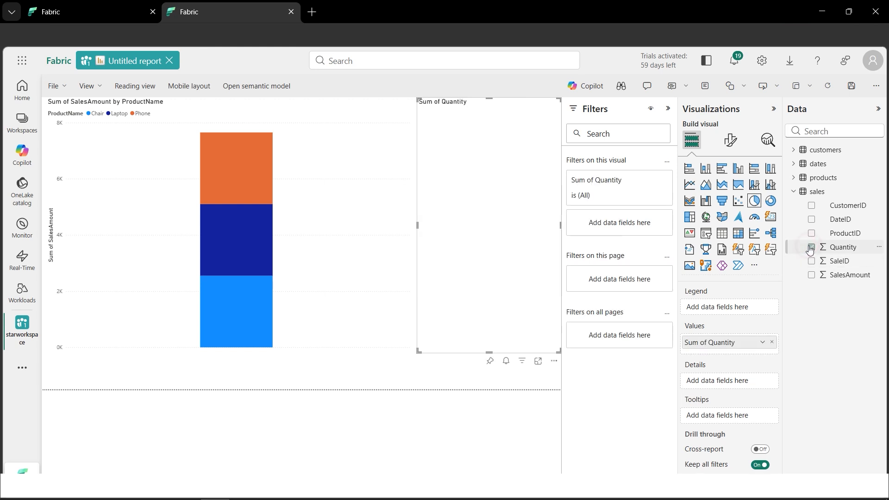
pyautogui.click(793, 150)
pyautogui.click(811, 191)
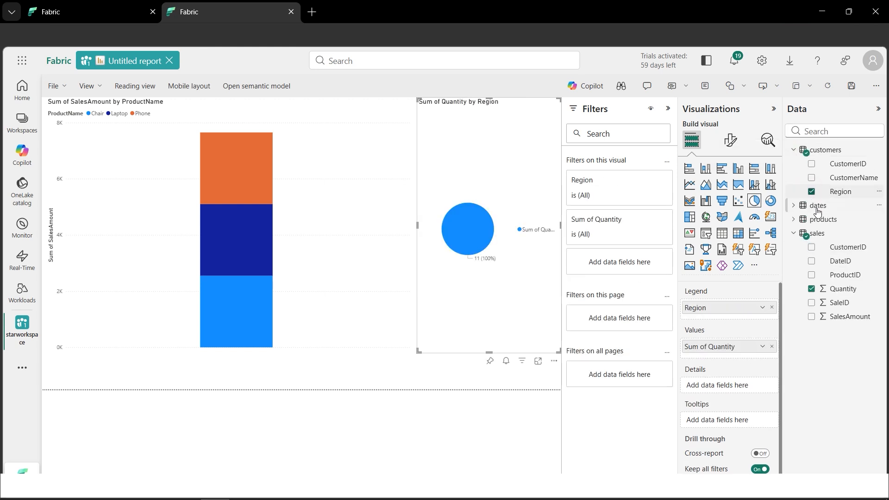
# Enlarge the pie chart toward the column chart and replace its Quantity values with SalesAmount from the sales table
pyautogui.moveTo(419, 352); pyautogui.dragTo(313, 378)
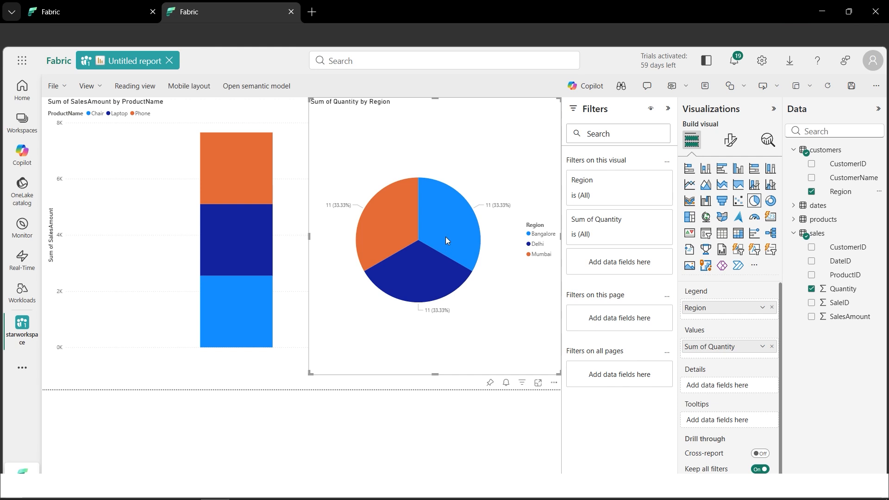
pyautogui.click(813, 290)
pyautogui.click(812, 317)
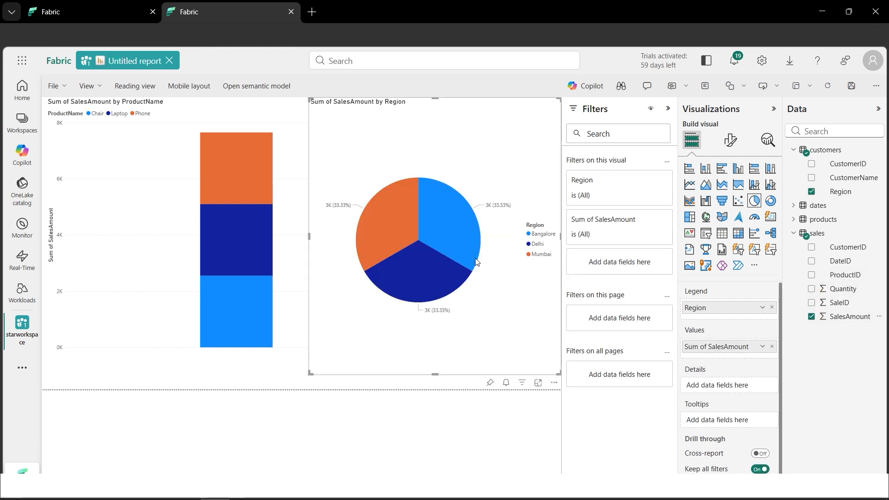